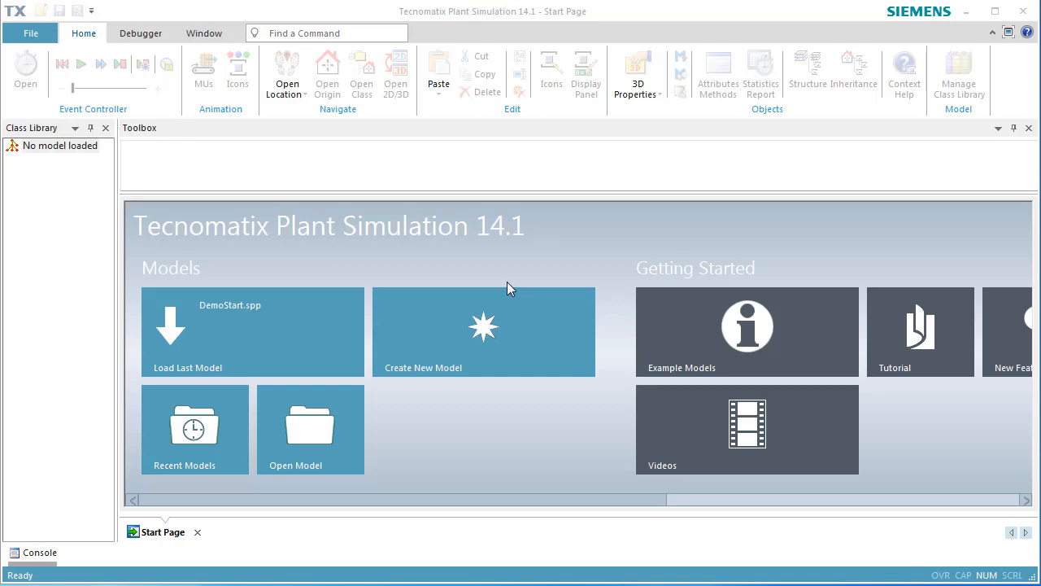
- Load the last model, DemoStart.spp, and hide the object names in the 3D scene
left_click(348, 335)
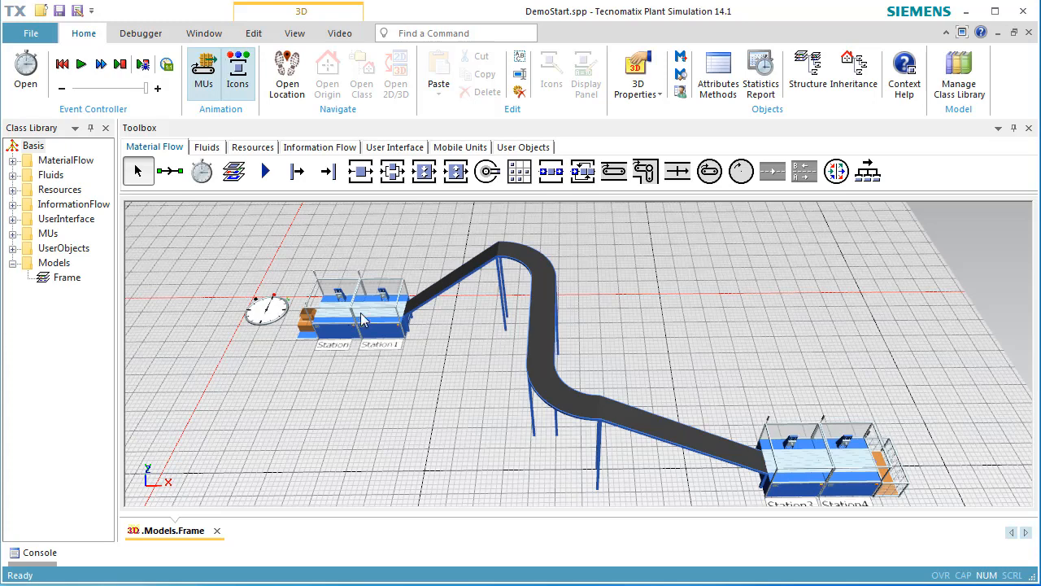
left_click(305, 38)
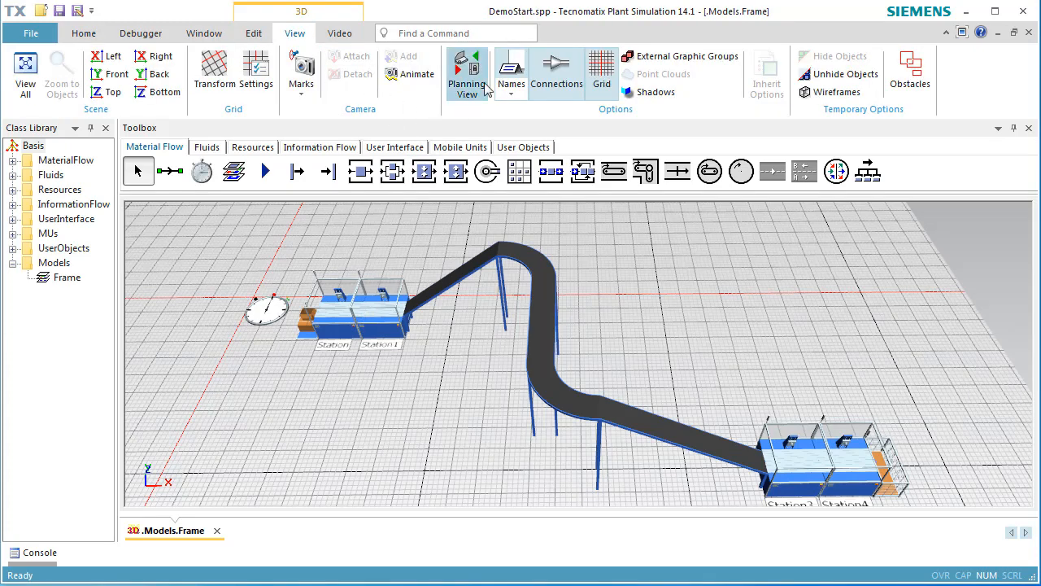
left_click(514, 66)
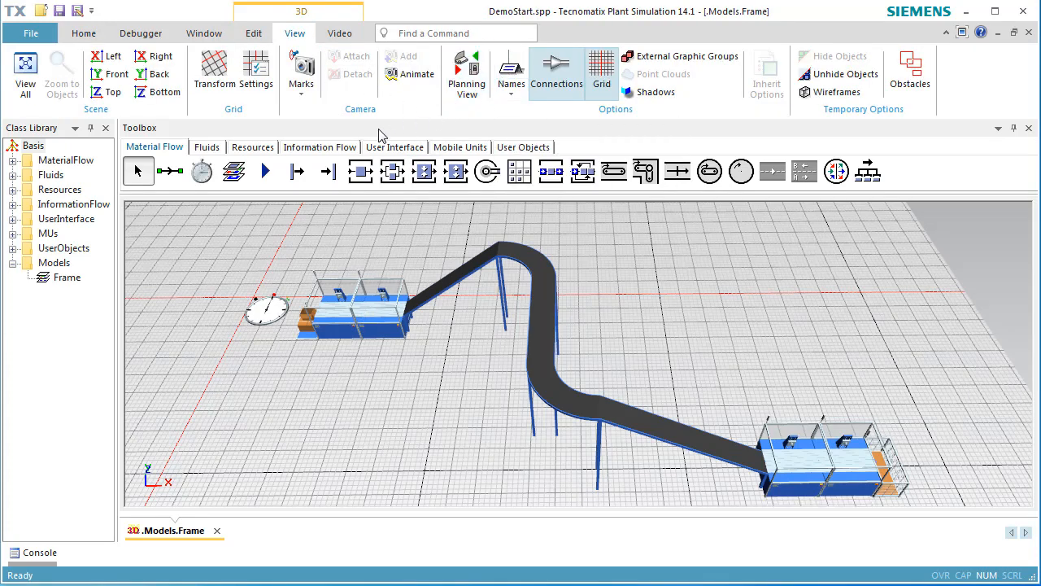
- Insert four Workplace objects, one in front of each of Station, Station1, Station3 and Station4
left_click(254, 148)
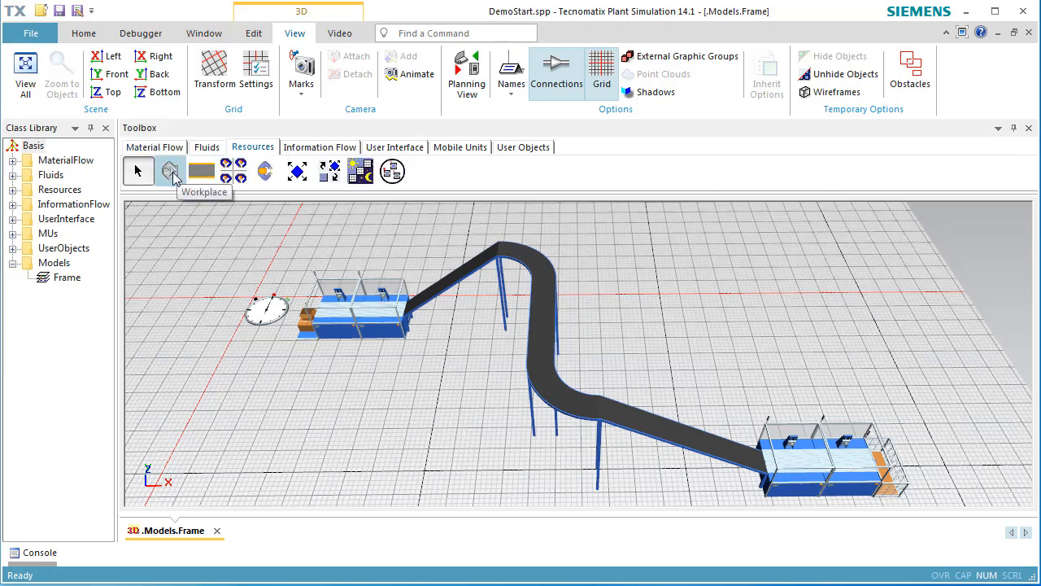
key("ctrl")
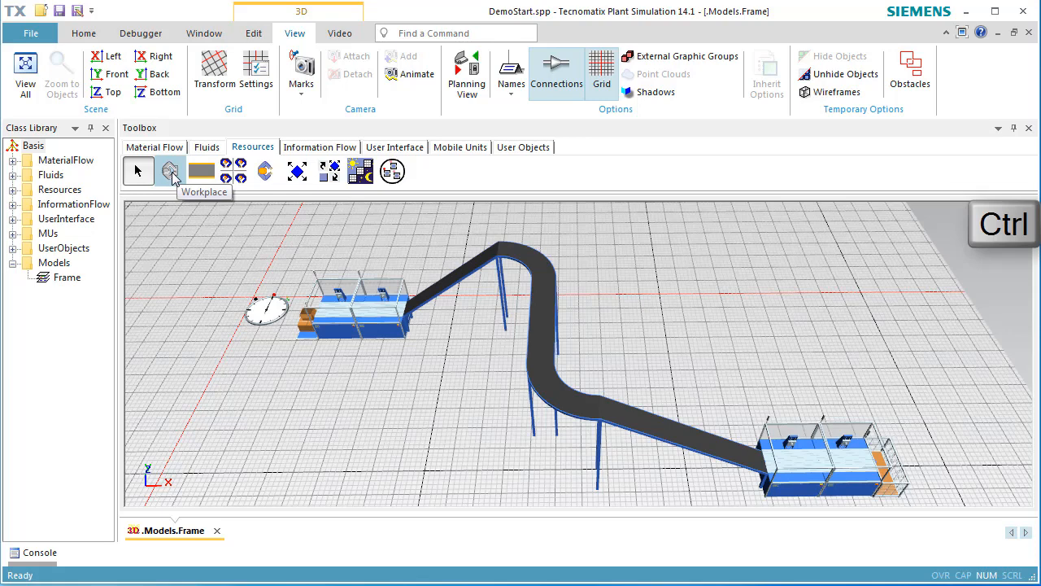
left_click(171, 177)
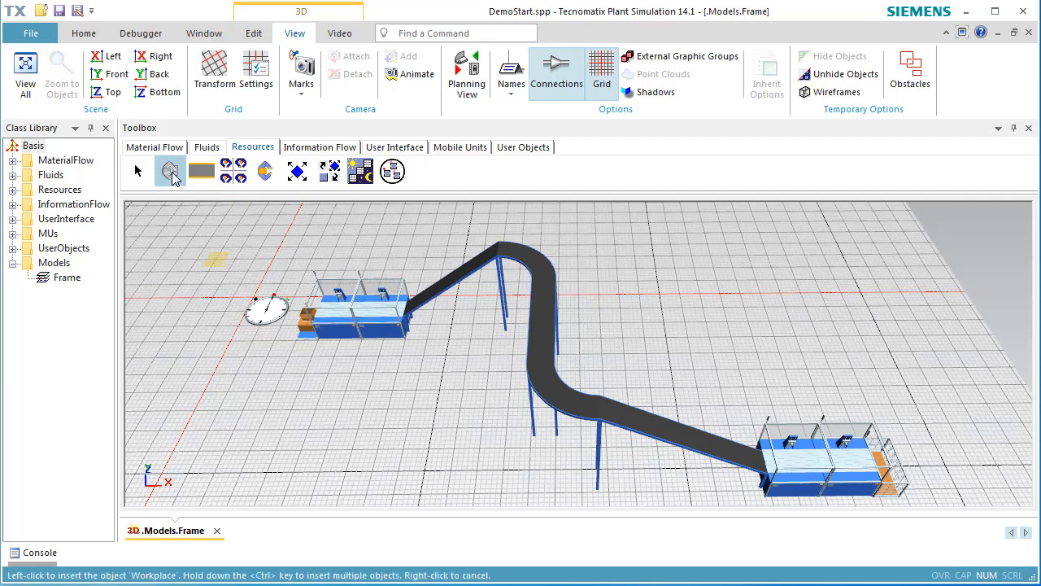
left_click(336, 358)
left_click(373, 358)
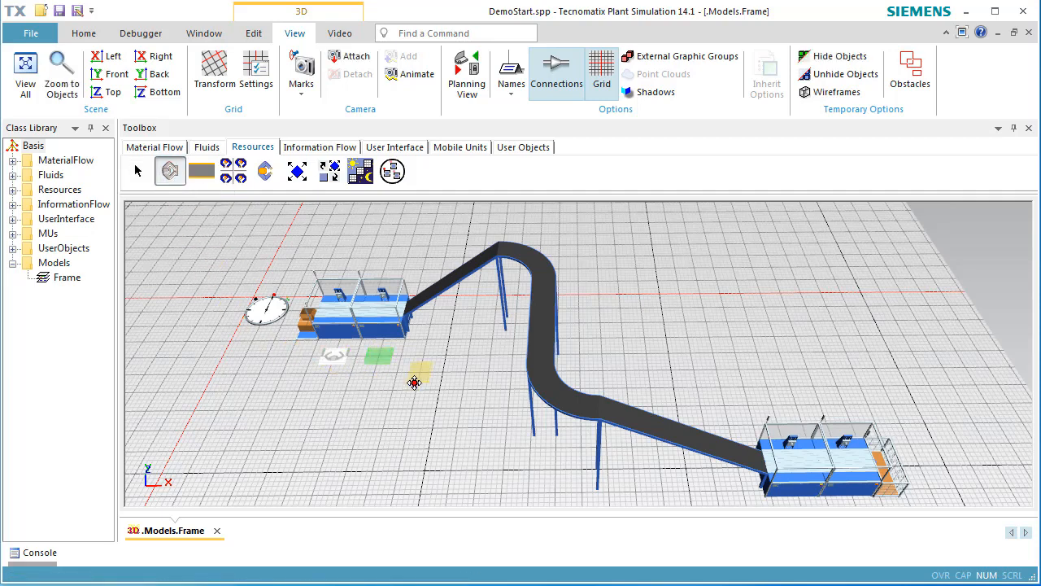
left_click_drag(702, 394, 643, 287)
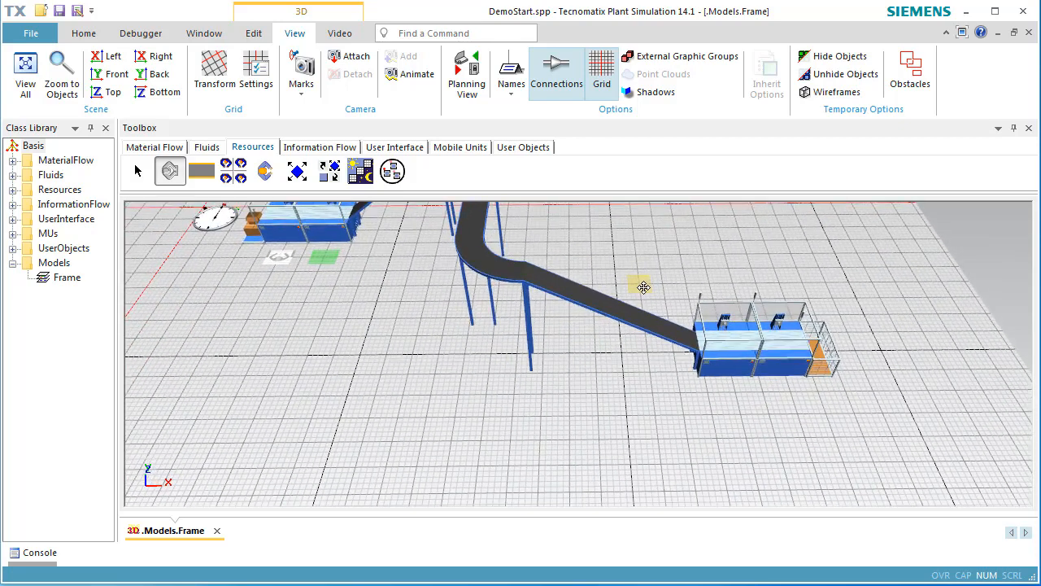
left_click(736, 399)
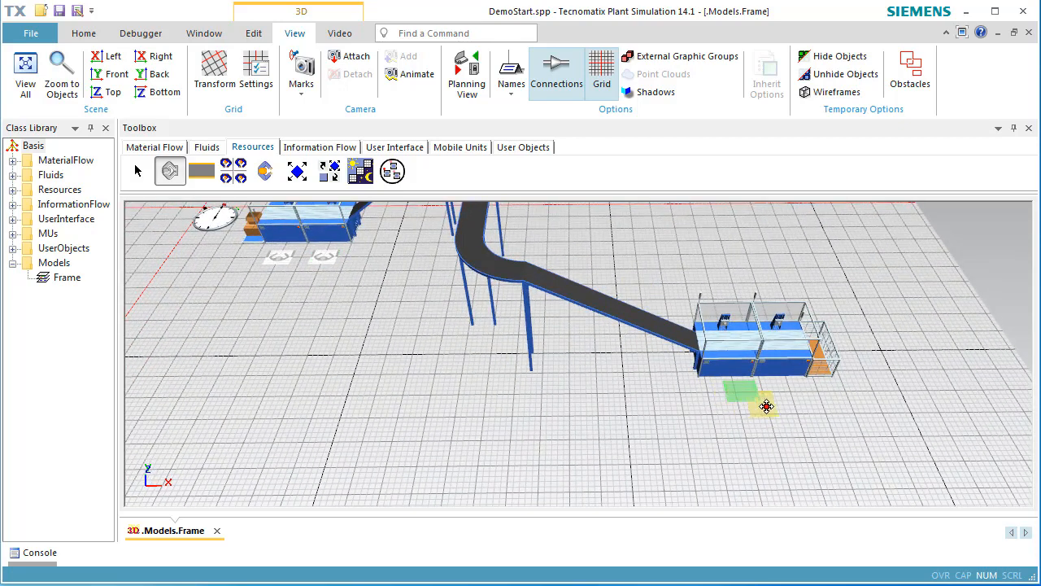
left_click(793, 397)
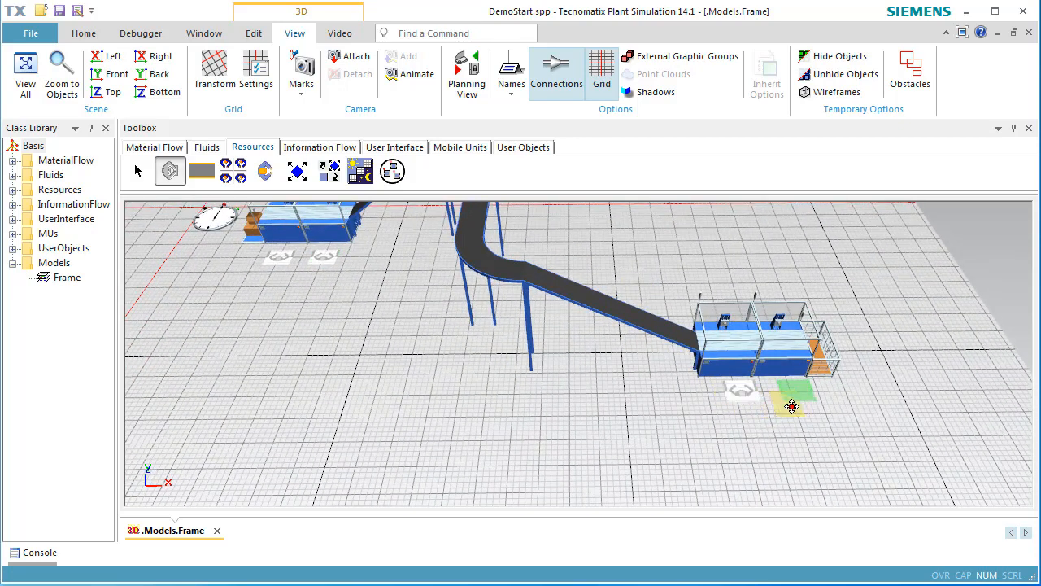
right_click(876, 411)
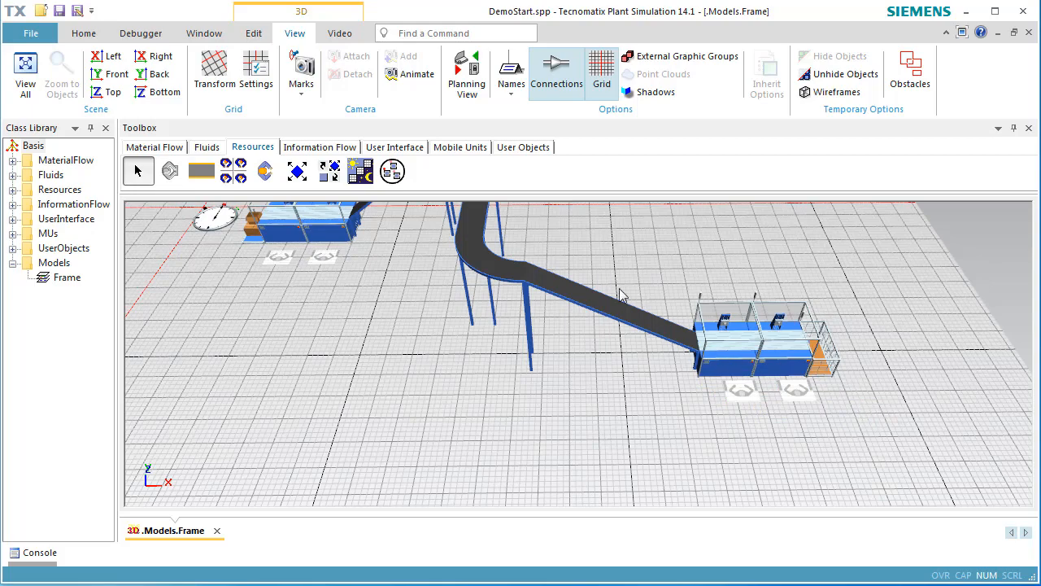
- Insert a Broker and a WorkerPool next to each other on the free floor behind the conveyor
left_click_drag(603, 277, 569, 450)
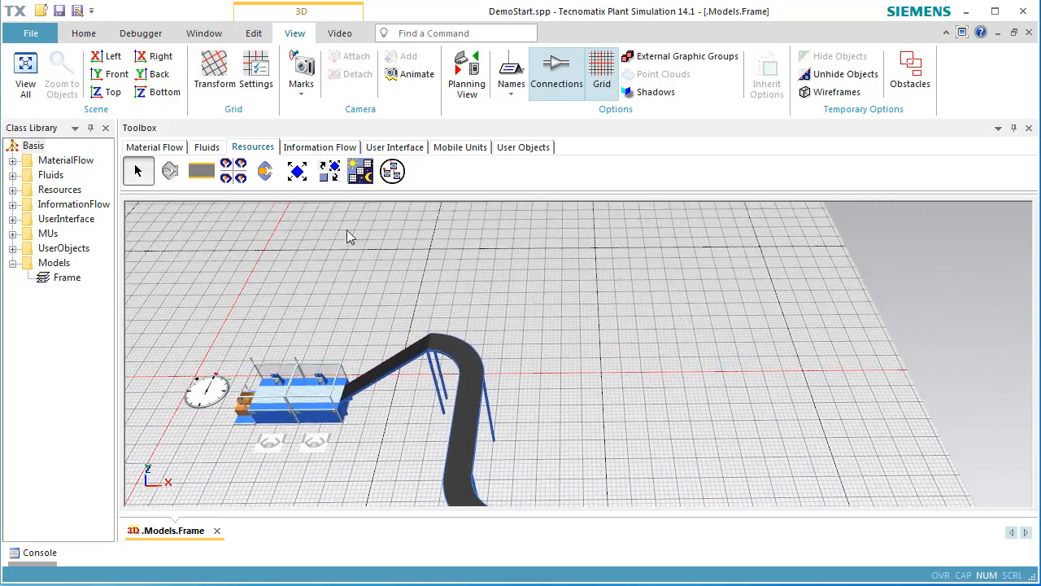
left_click(329, 171)
left_click(452, 279)
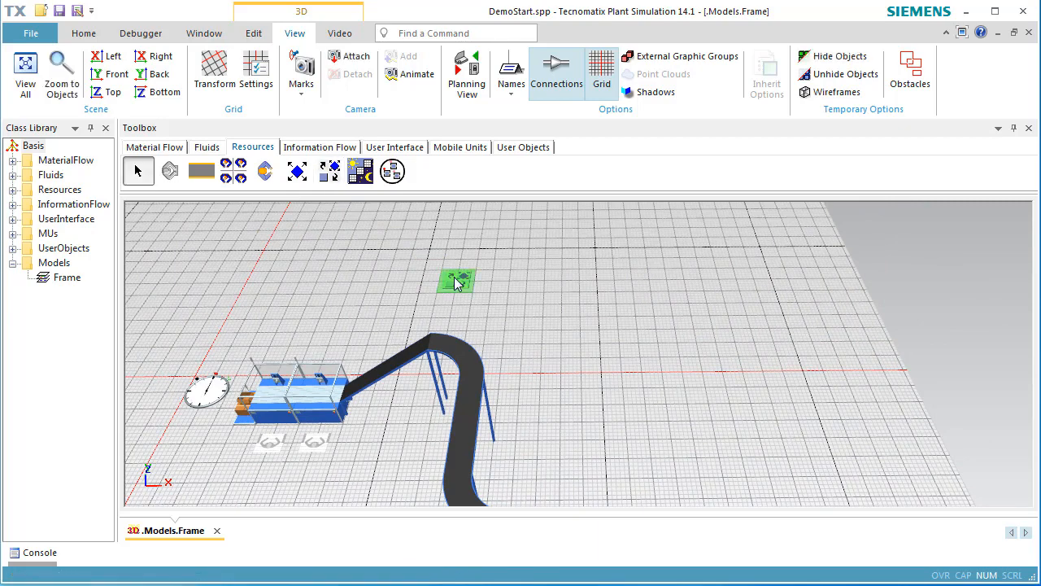
left_click(233, 177)
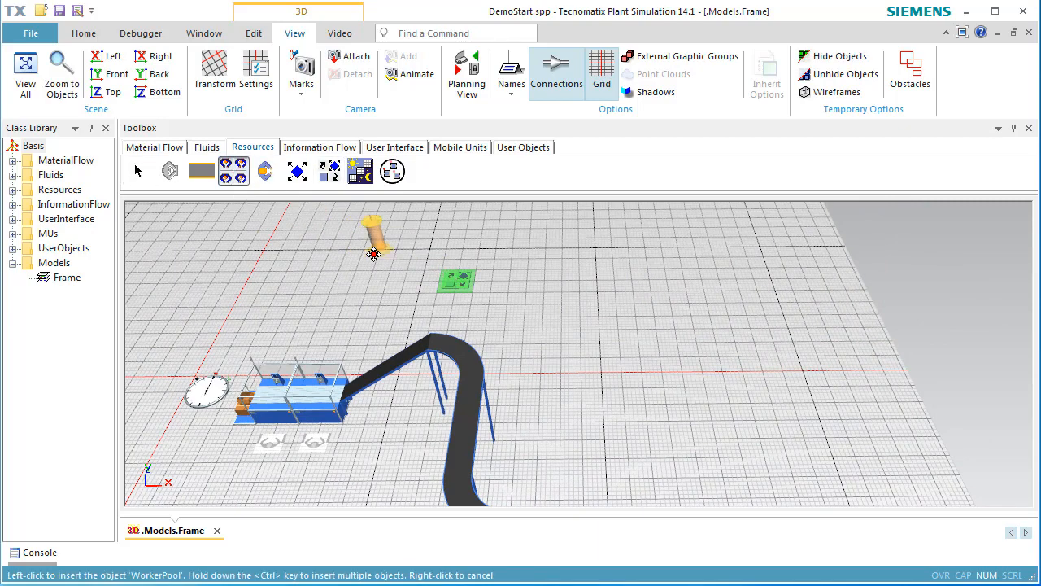
left_click(527, 290)
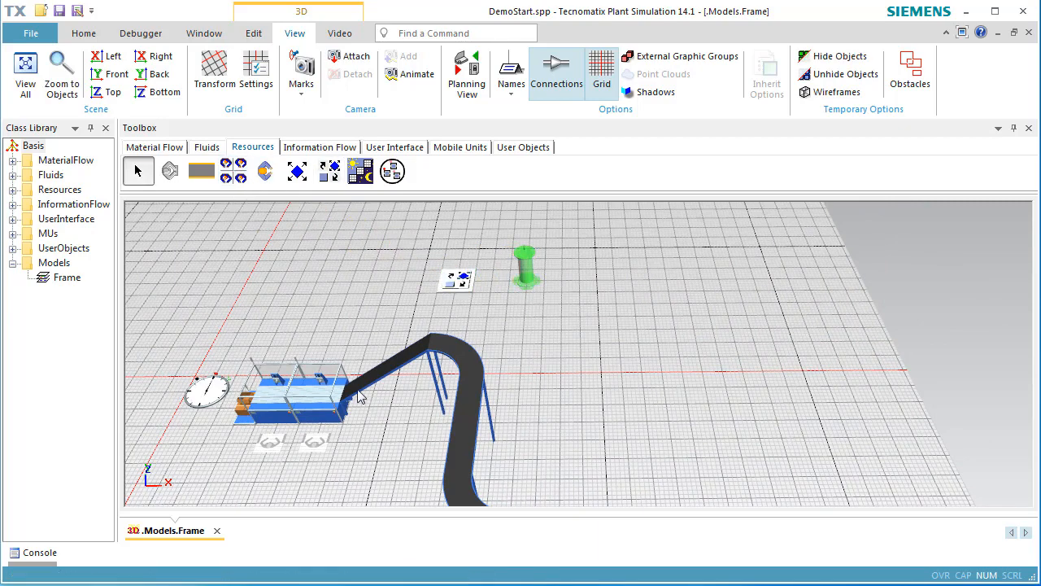
- Activate the processing importer of Station and Station1
double_click(271, 410)
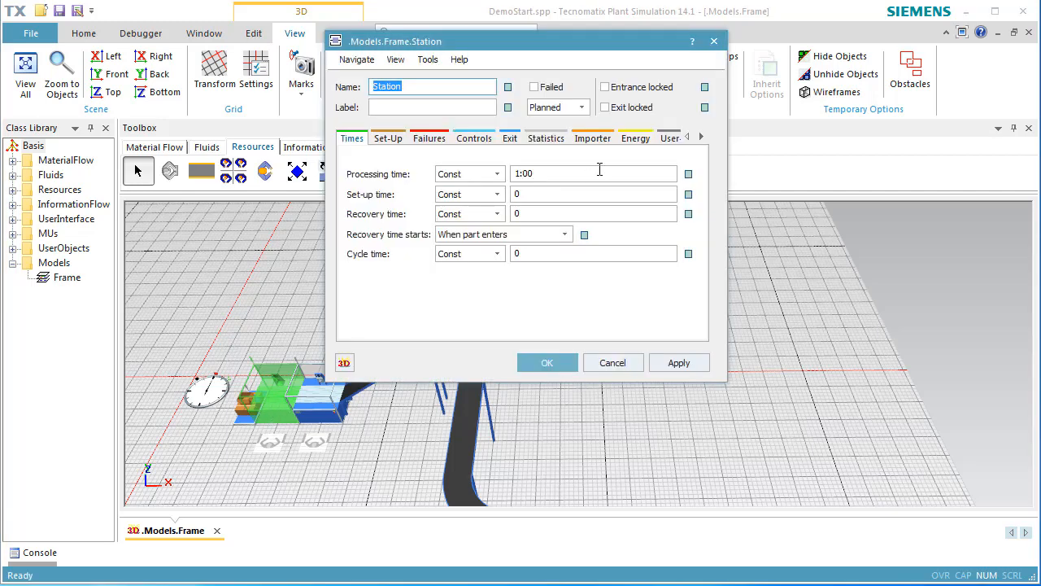
left_click(593, 138)
left_click(380, 194)
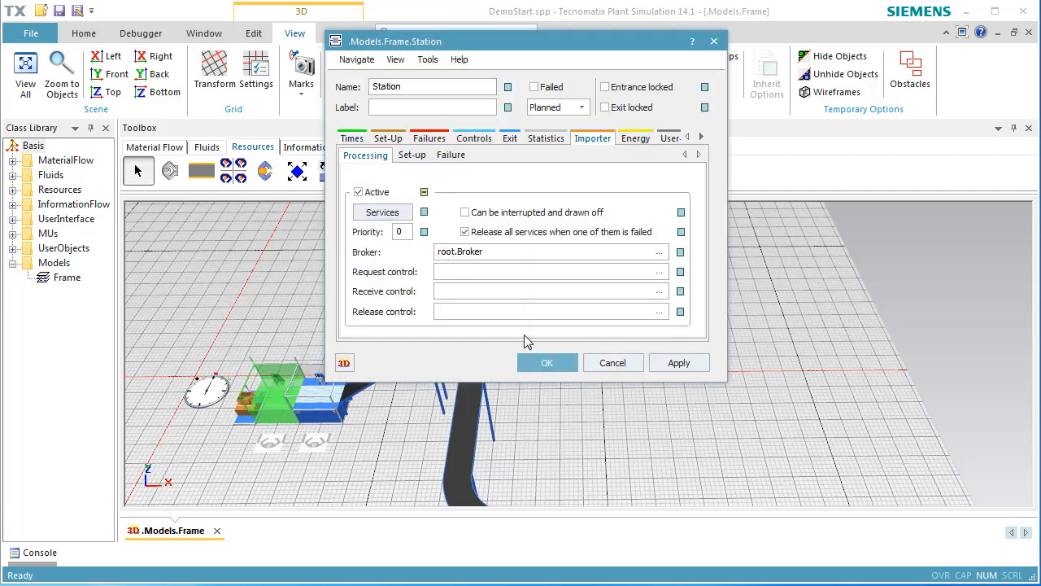
left_click(545, 363)
double_click(333, 407)
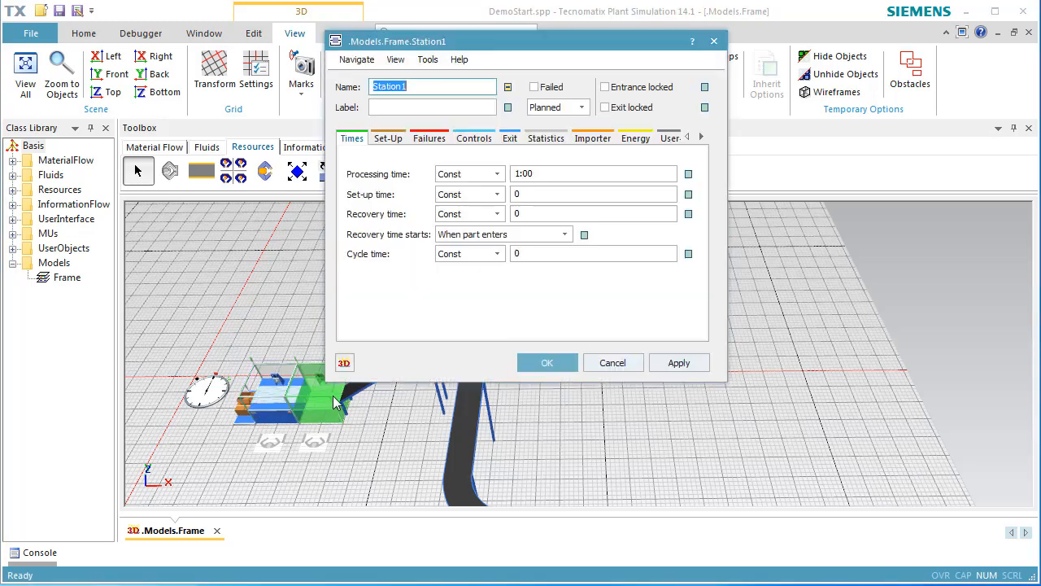
left_click(592, 138)
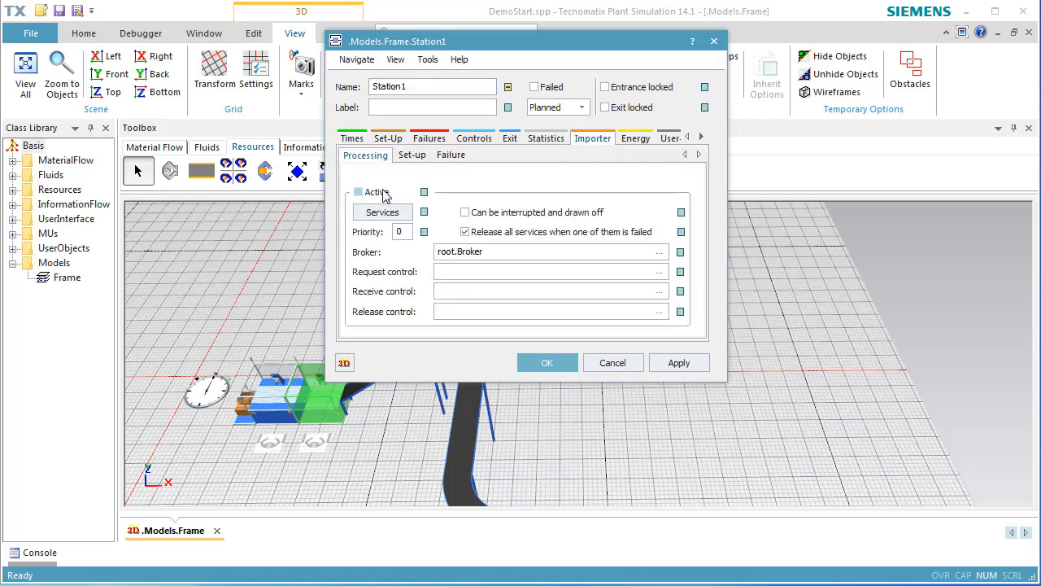
left_click(381, 193)
left_click(527, 363)
- Activate the processing importer of Station3 and Station4 at the conveyor's far end
left_click_drag(592, 416, 488, 297)
double_click(590, 418)
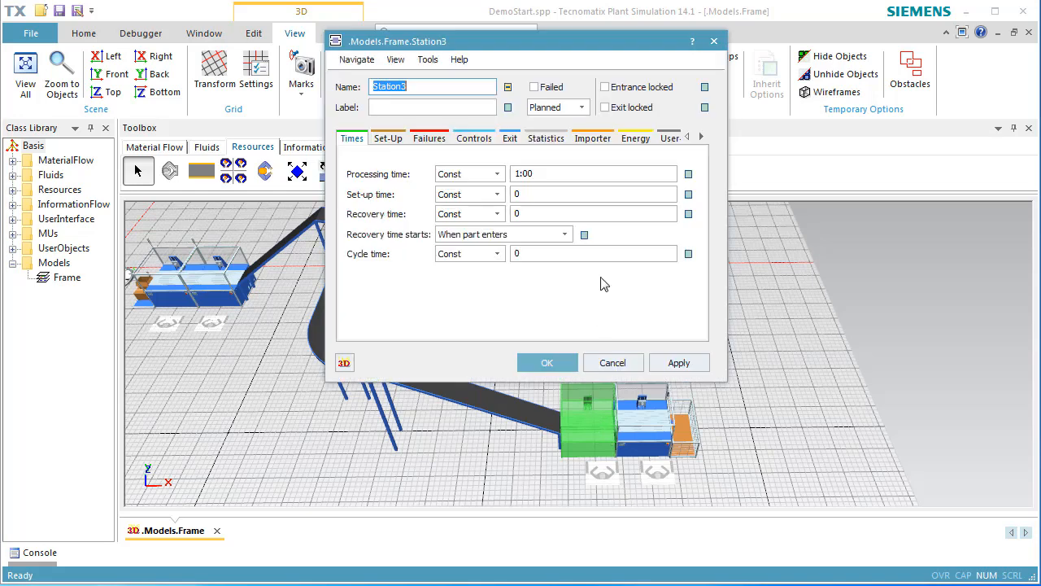
left_click(592, 138)
left_click(380, 192)
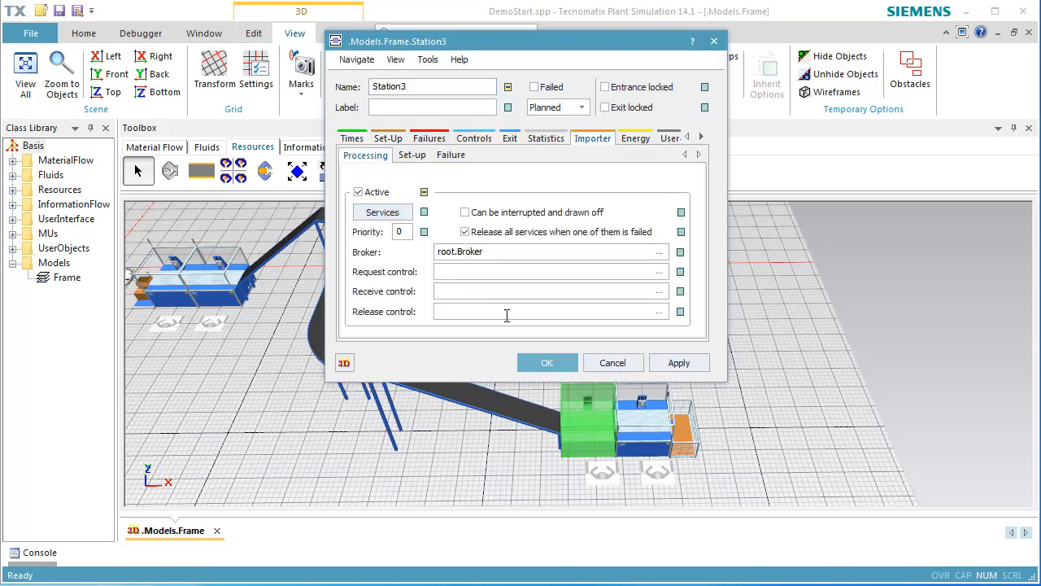
left_click(544, 362)
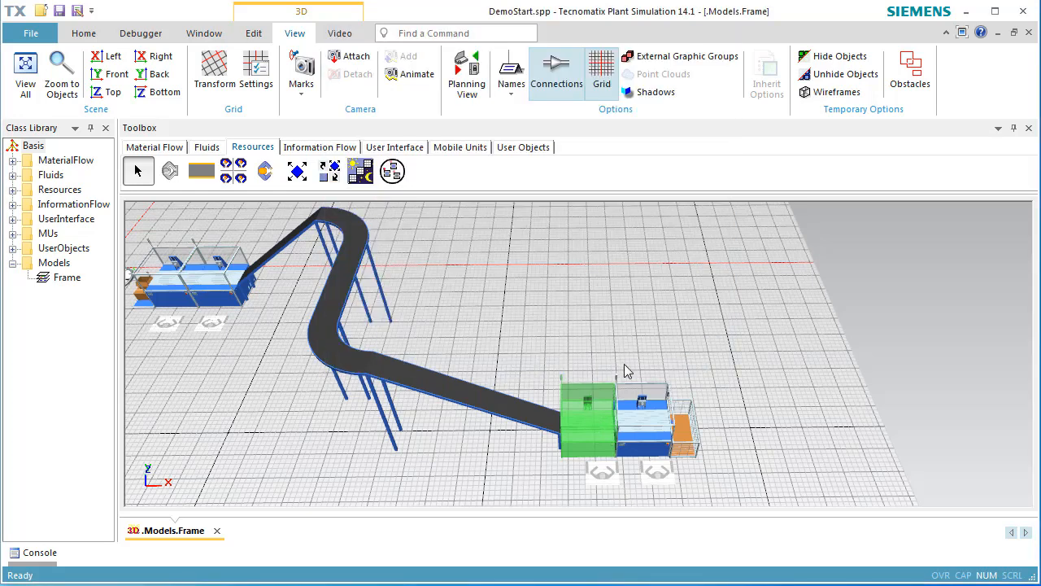
double_click(643, 425)
left_click(592, 139)
left_click(380, 193)
left_click(547, 362)
- Reset the simulation and start it from the 3D scene
right_click(597, 295)
left_click(606, 279)
left_click(624, 280)
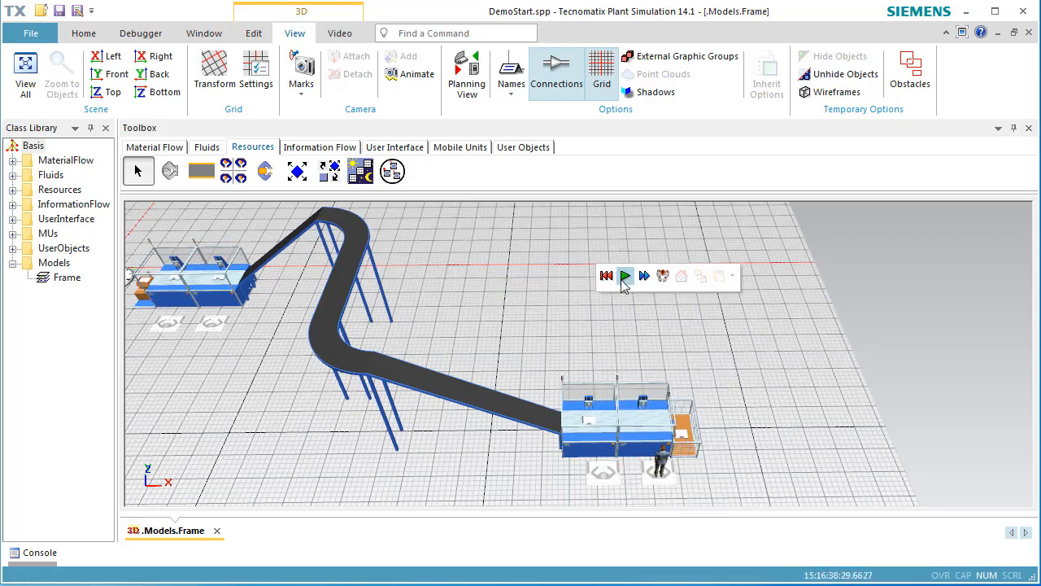
- Enable the real-time option in the EventController and watch the worker move between the stations
left_click_drag(185, 382, 334, 395)
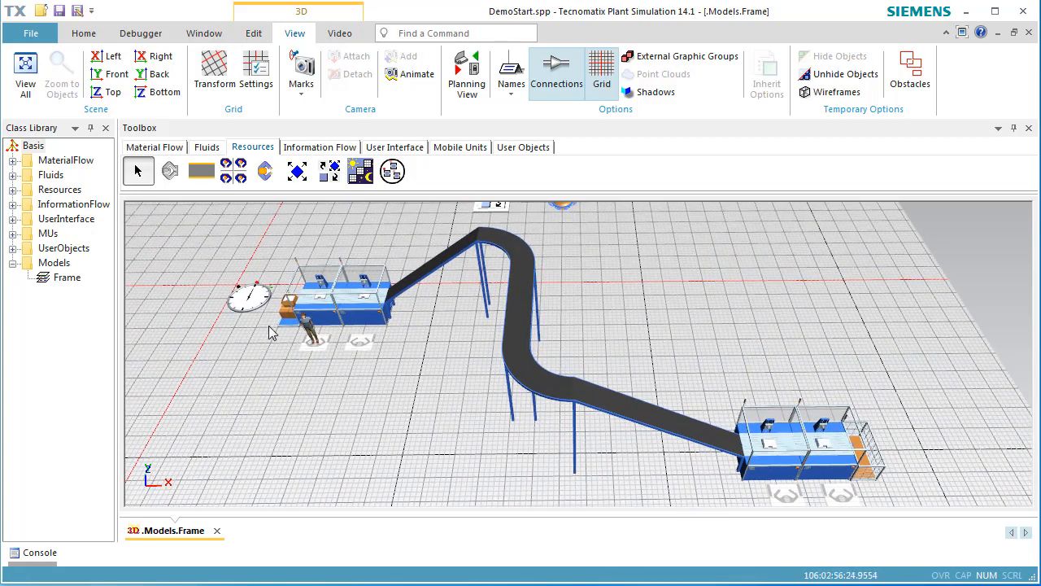
double_click(252, 299)
left_click(451, 364)
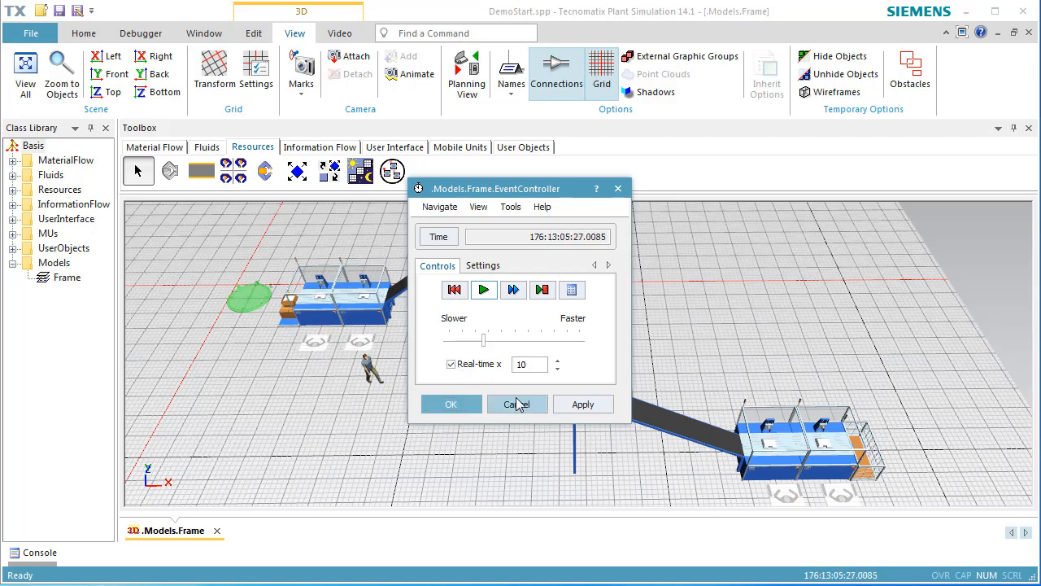
left_click(452, 404)
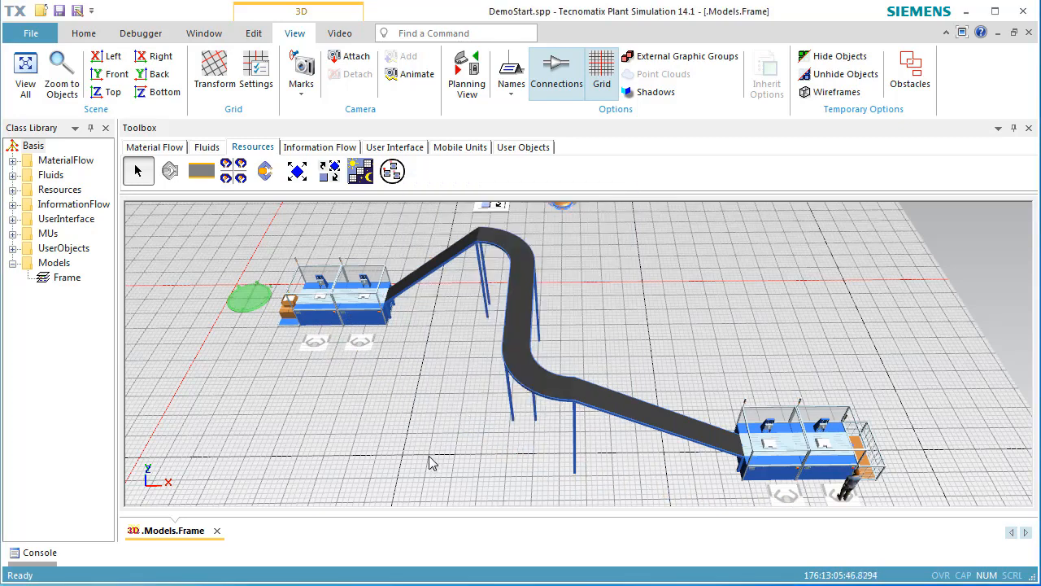
left_click_drag(432, 464, 402, 435)
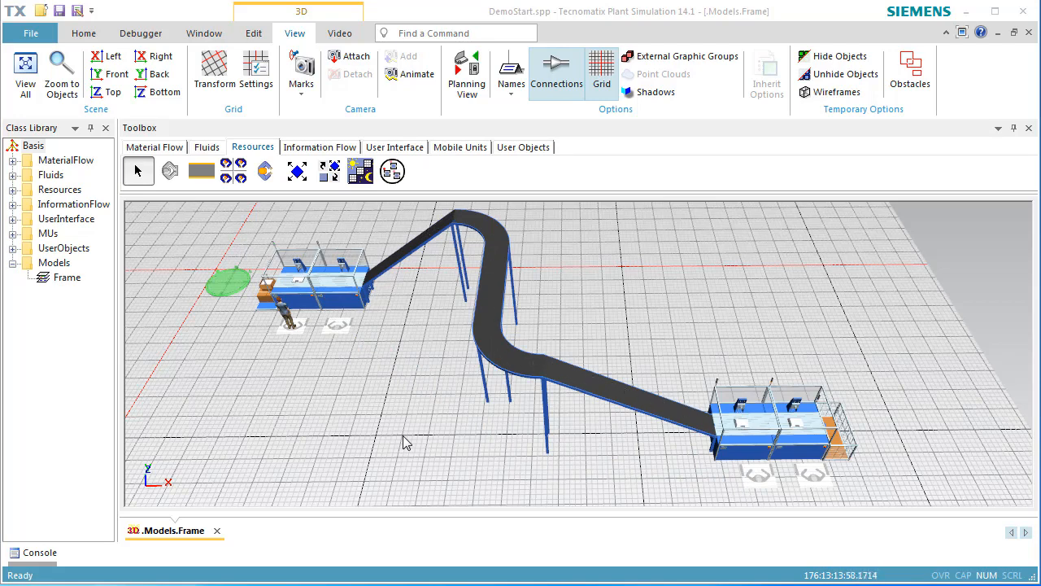
- Reset the simulation and switch the 3D scene to the planning view
right_click(659, 278)
left_click(670, 252)
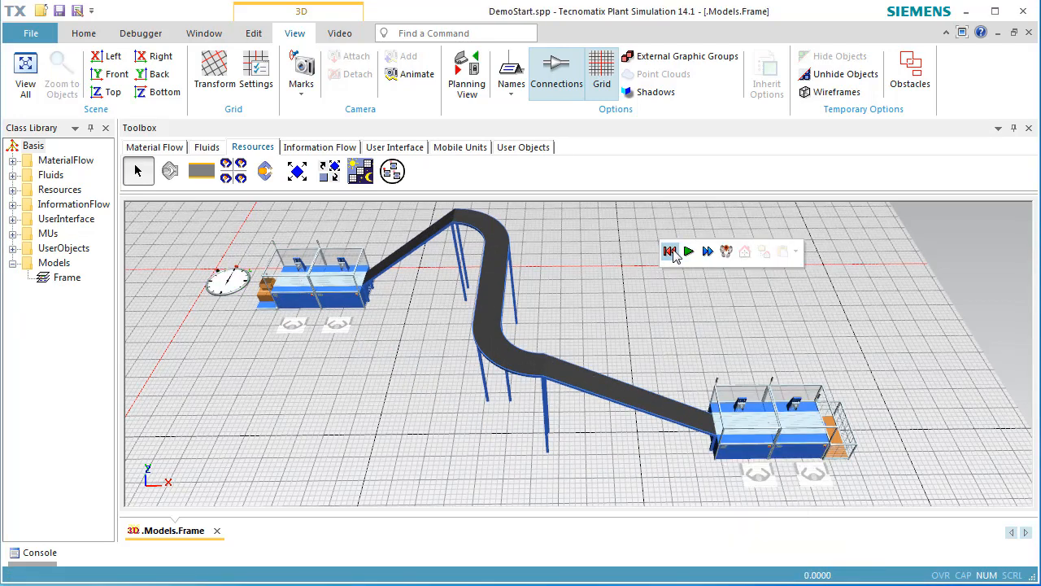
left_click_drag(651, 296, 647, 341)
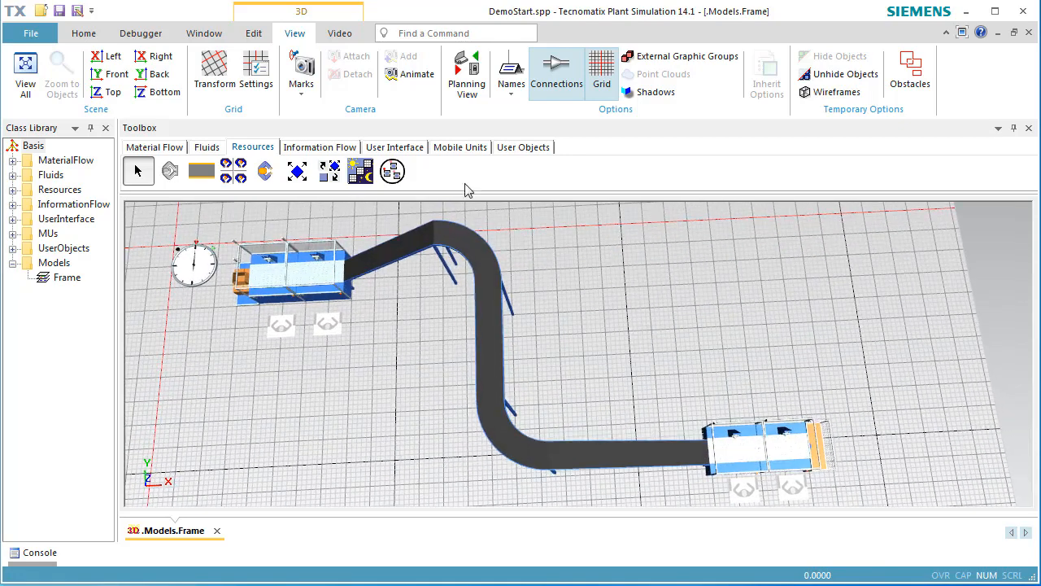
left_click(466, 74)
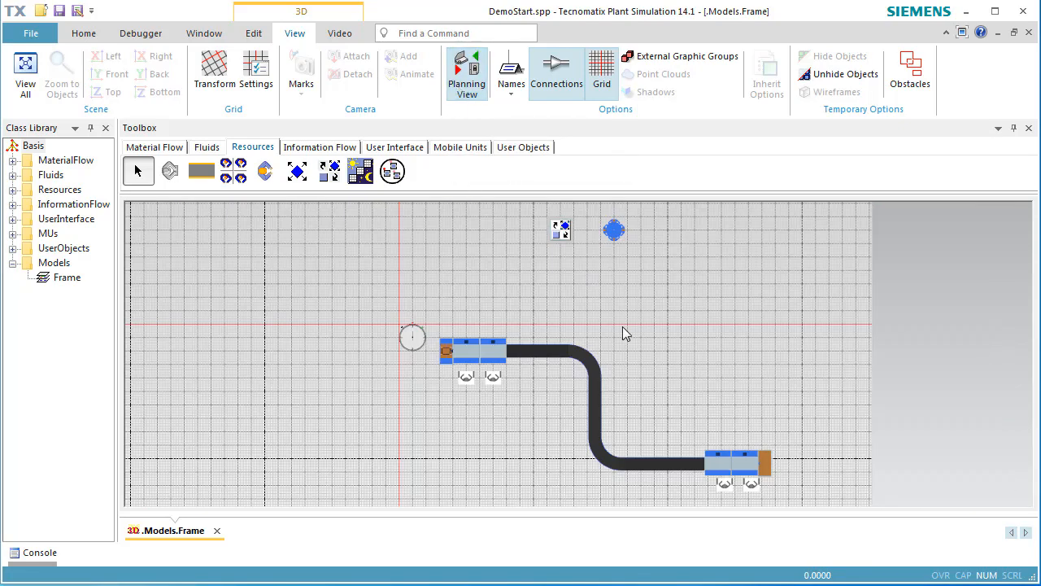
- Insert two Station objects, one inside the conveyor's lower bend and one farther up beyond it
left_click(173, 150)
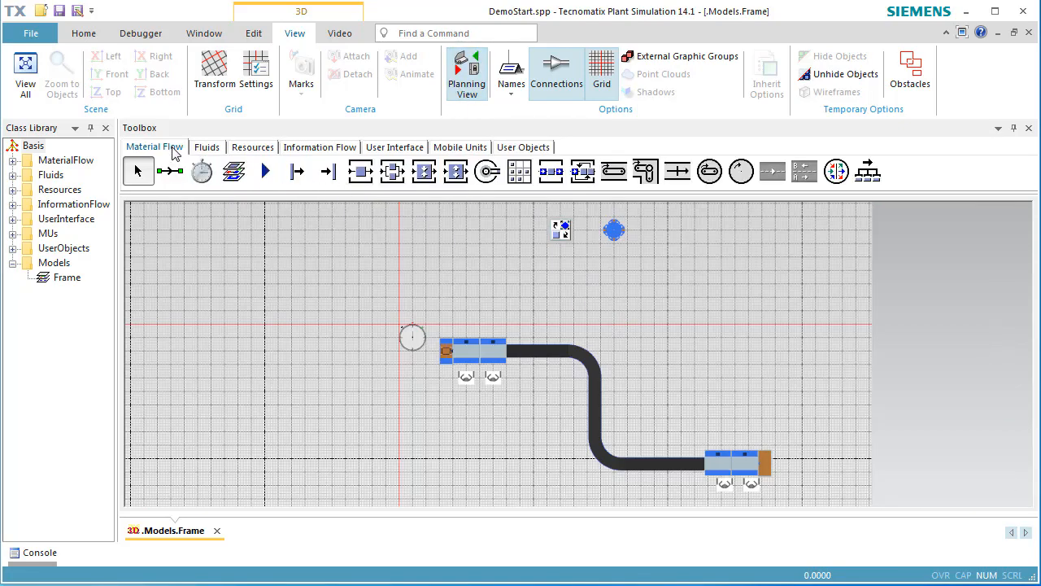
left_click(361, 177)
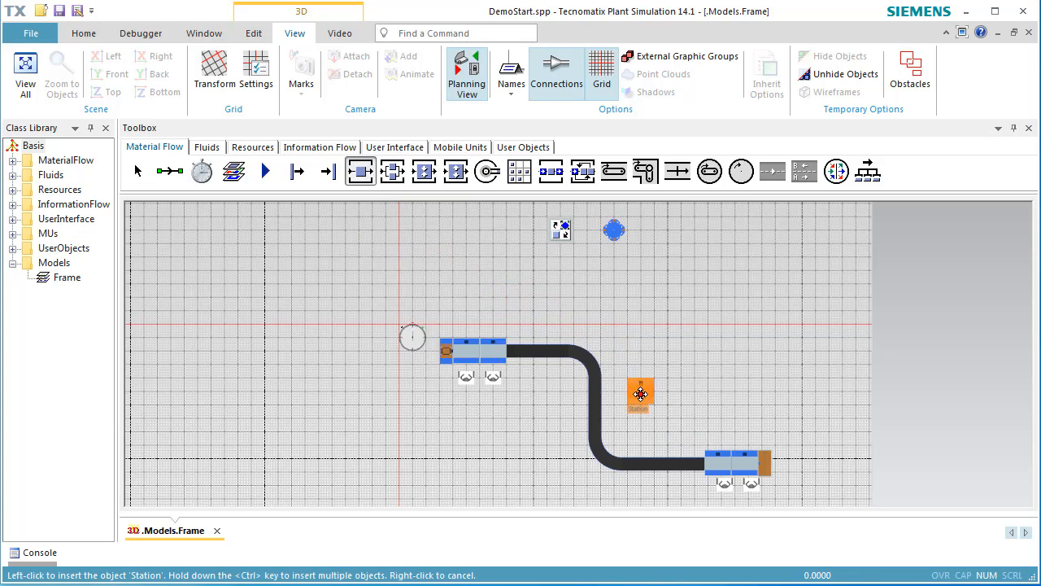
left_click(640, 404, "ctrl")
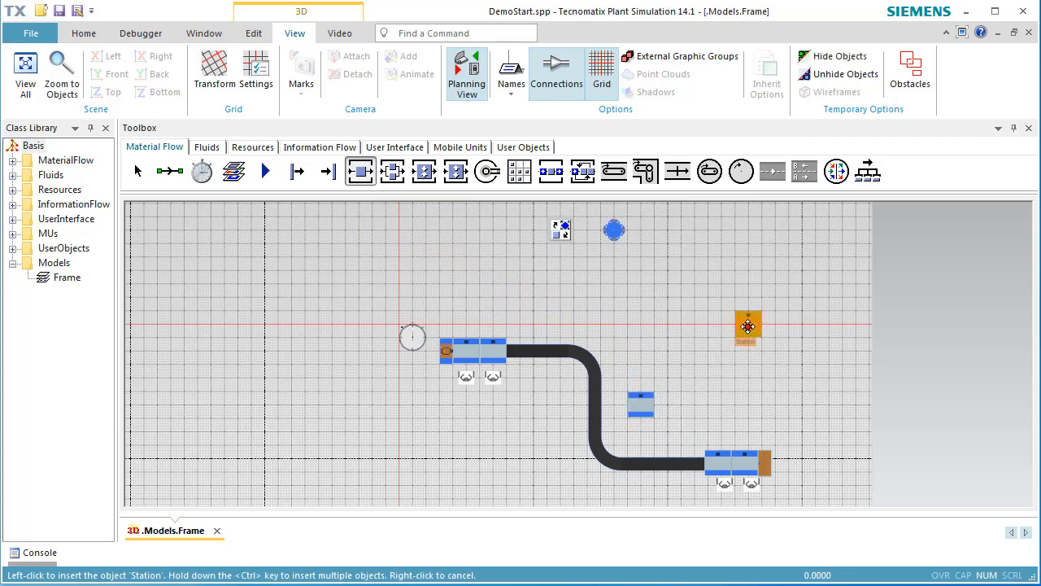
left_click(747, 326, "ctrl")
- Insert a Source above the conveyor's upper section and a Drain beside the upper new station
left_click(297, 171)
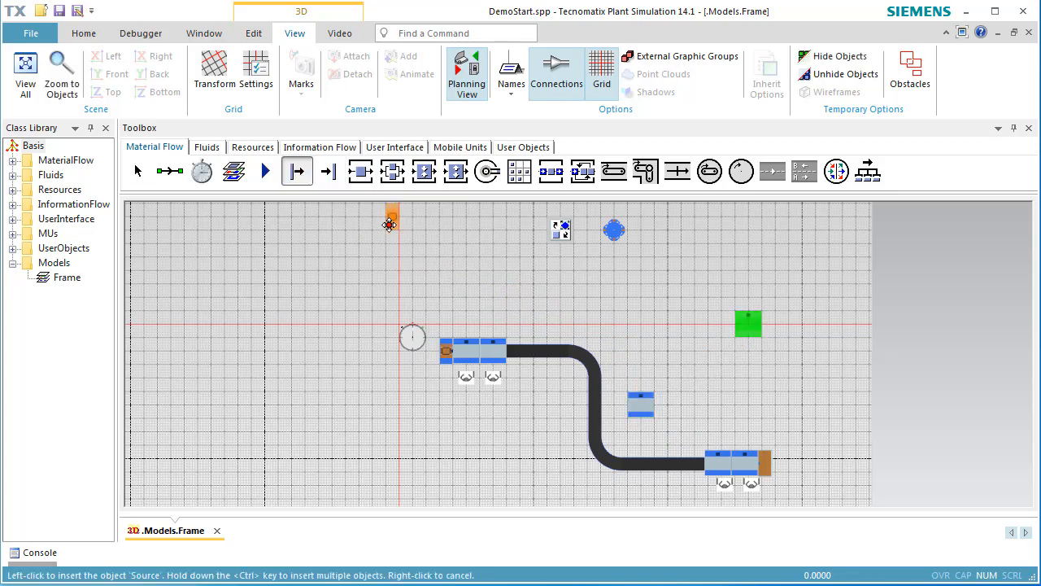
left_click(553, 297)
left_click(329, 172)
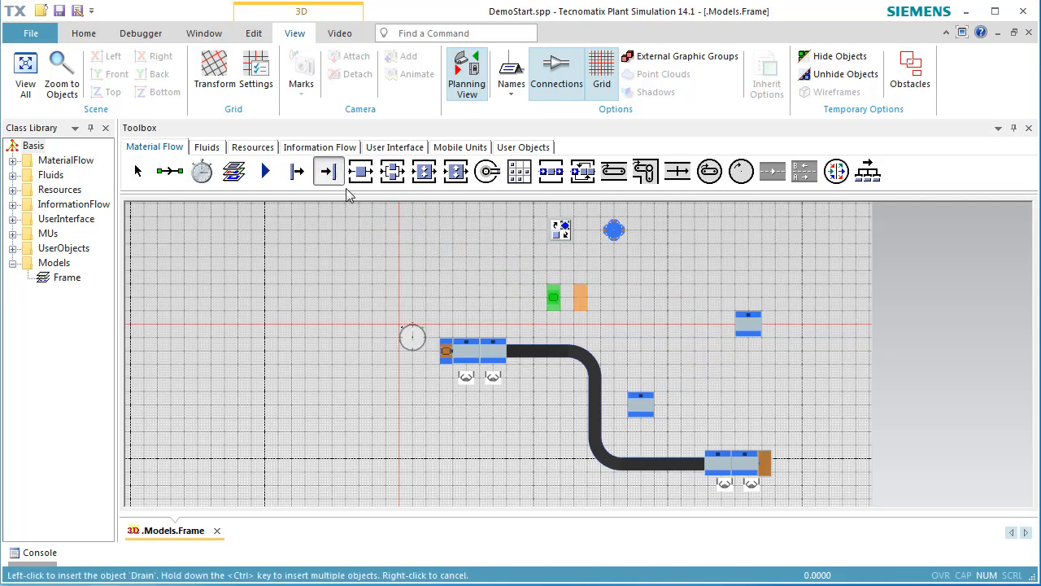
left_click(782, 325)
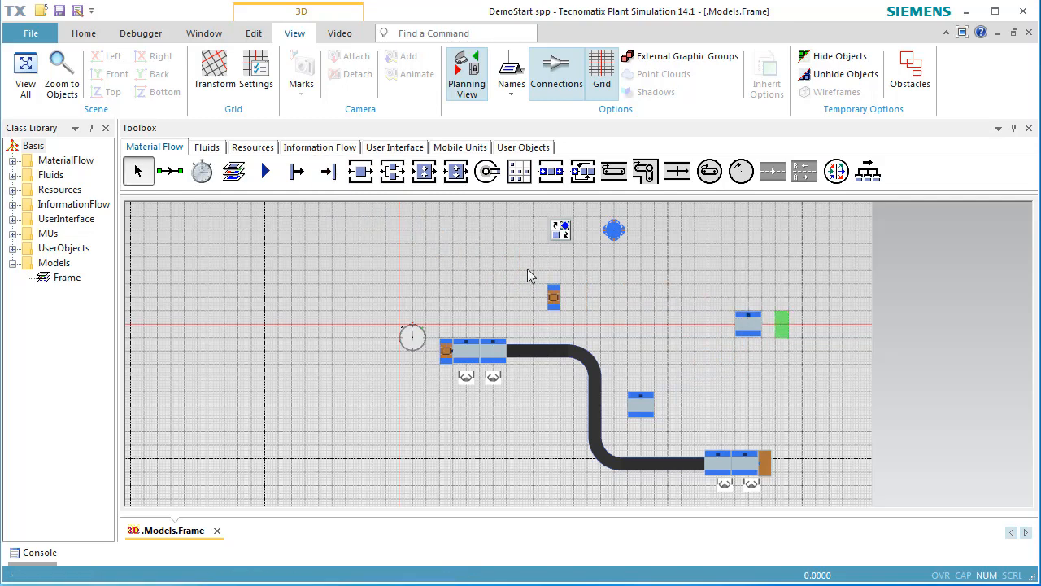
- Connect the new source to Station2, Station2 to Station5, and Station5 to the new drain
left_click(173, 179)
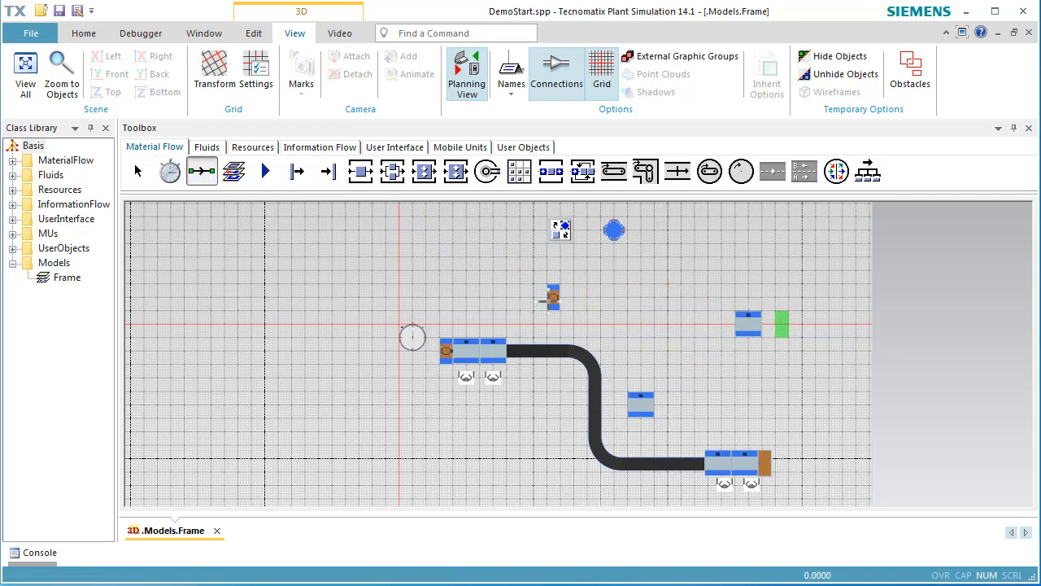
left_click(553, 298)
left_click(641, 404)
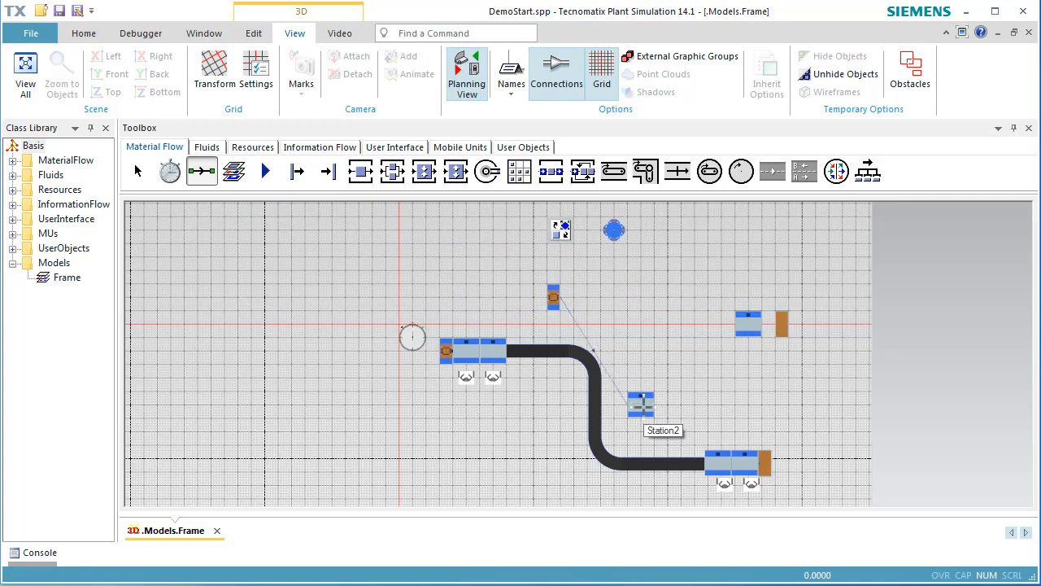
left_click(748, 324)
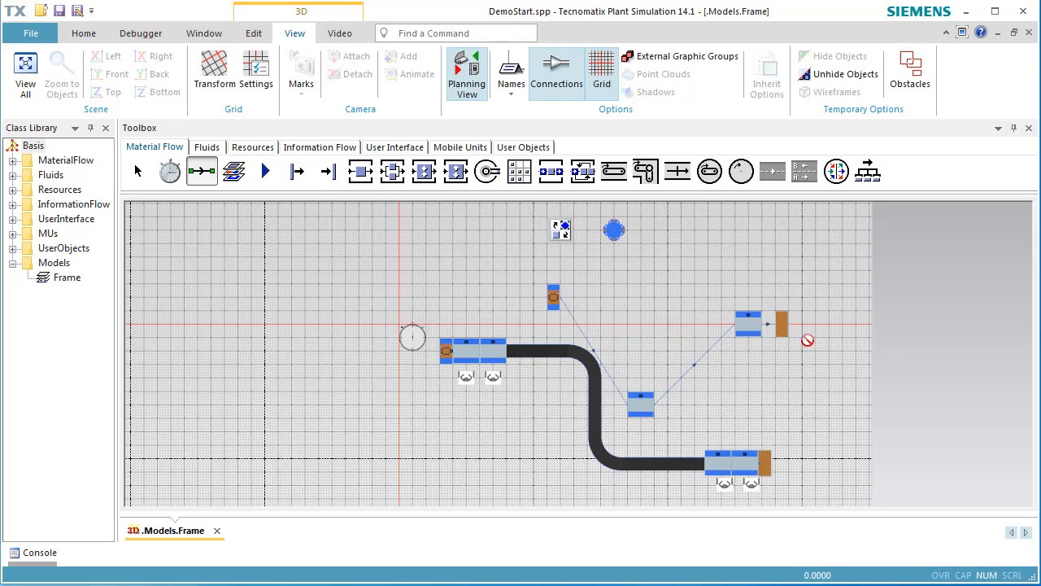
key("Escape")
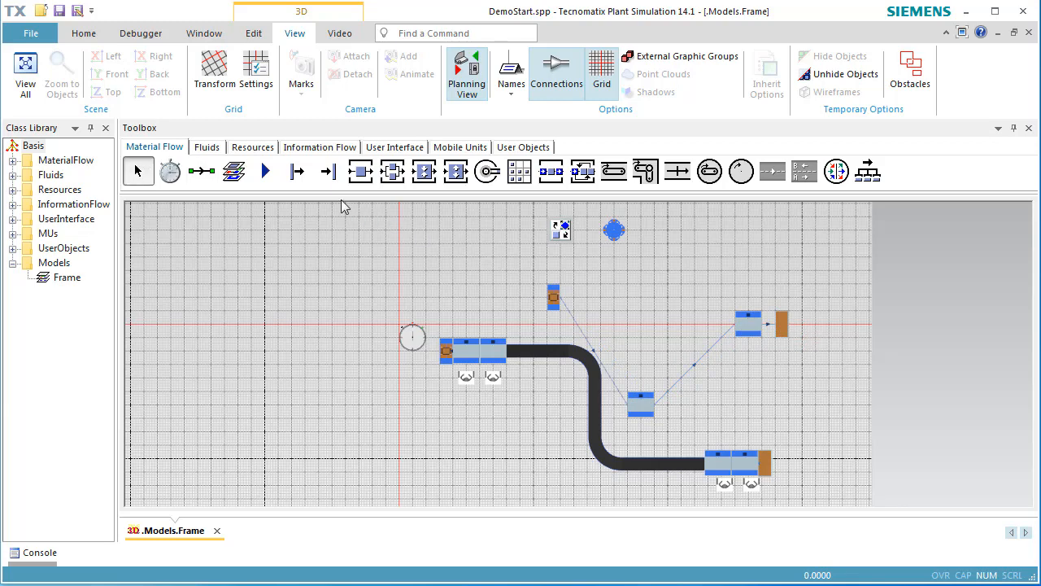
- Insert a Workplace directly below each of the two new stations, Station2 and Station5
left_click(256, 149)
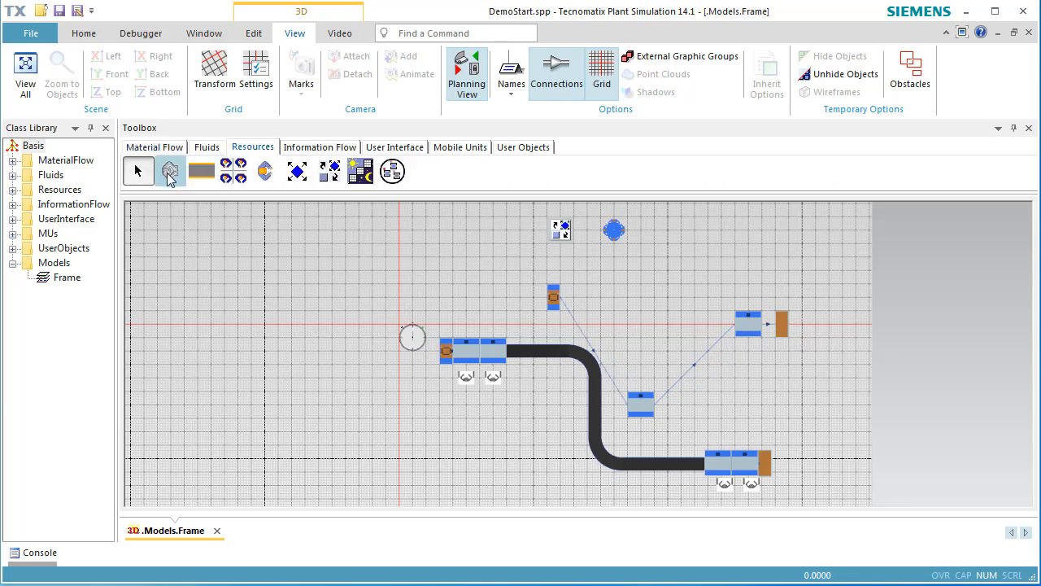
left_click(169, 173)
left_click(640, 436)
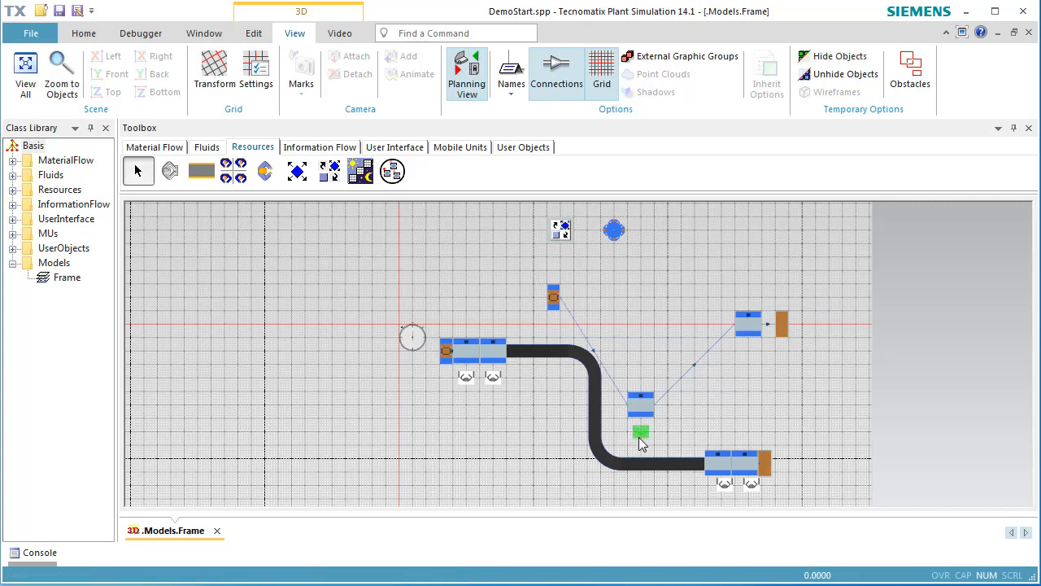
left_click(169, 172)
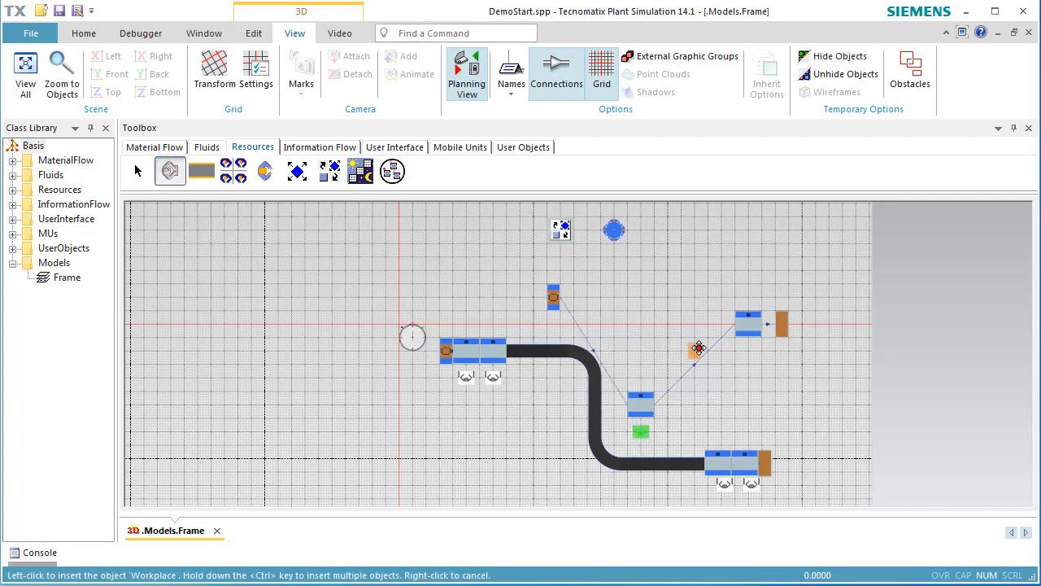
left_click(747, 354)
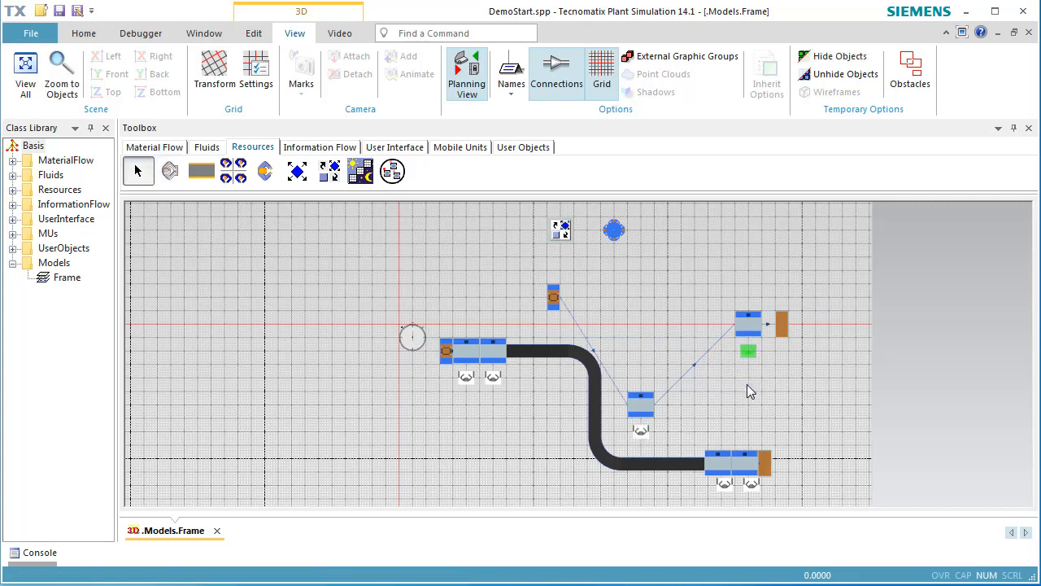
- Activate the processing importer of Station2, keeping root.Broker as its broker
double_click(640, 407)
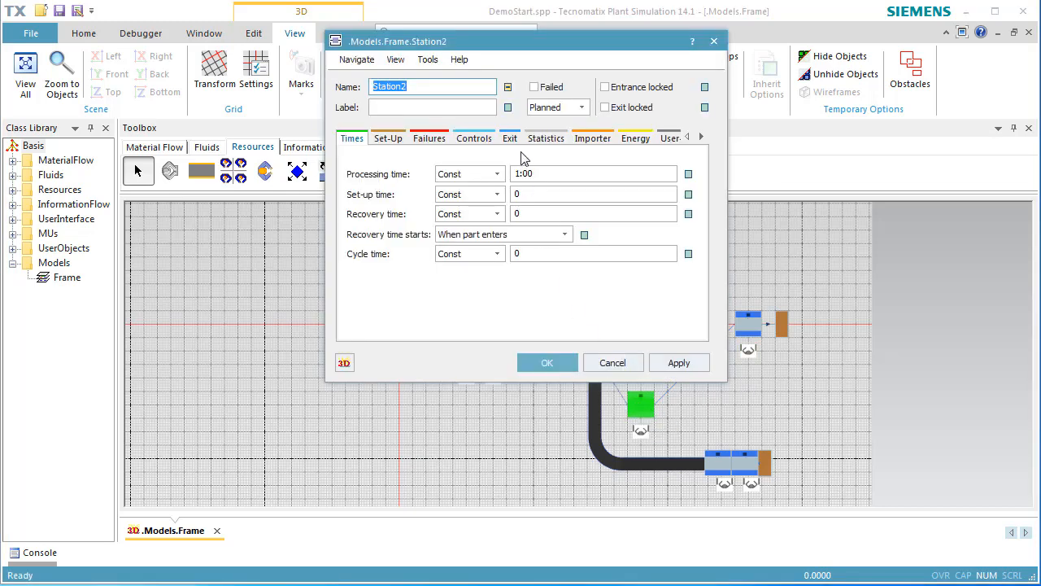
left_click(592, 138)
left_click(376, 193)
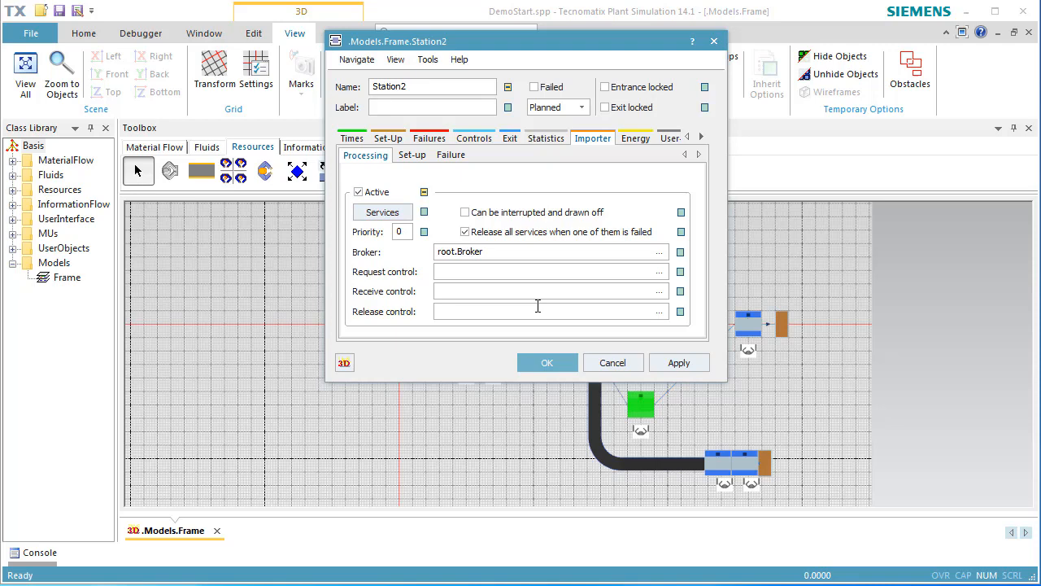
left_click(559, 363)
- Activate the processing importer of Station5 with root.Broker as its broker
double_click(743, 329)
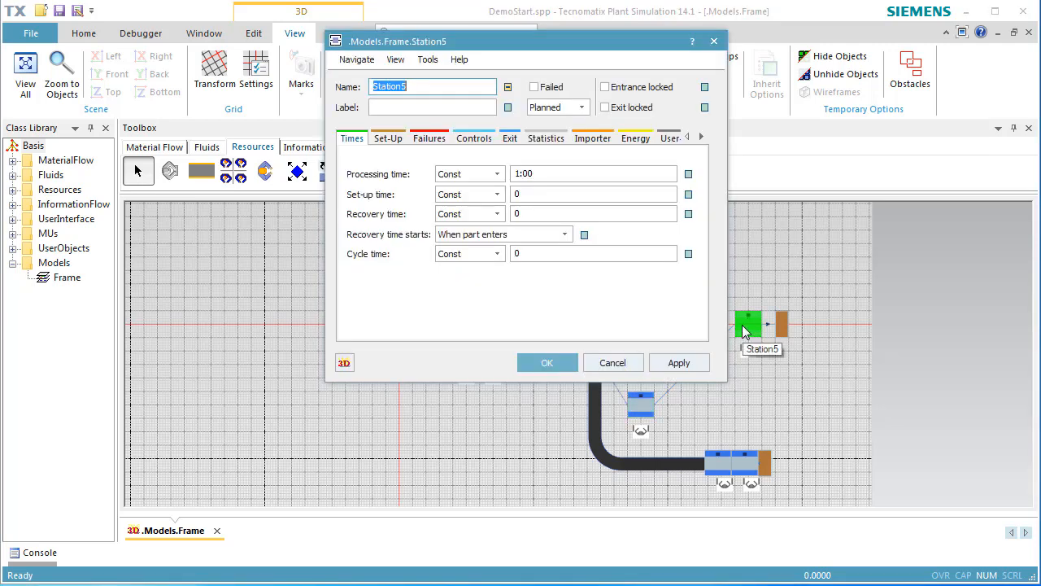
left_click(592, 138)
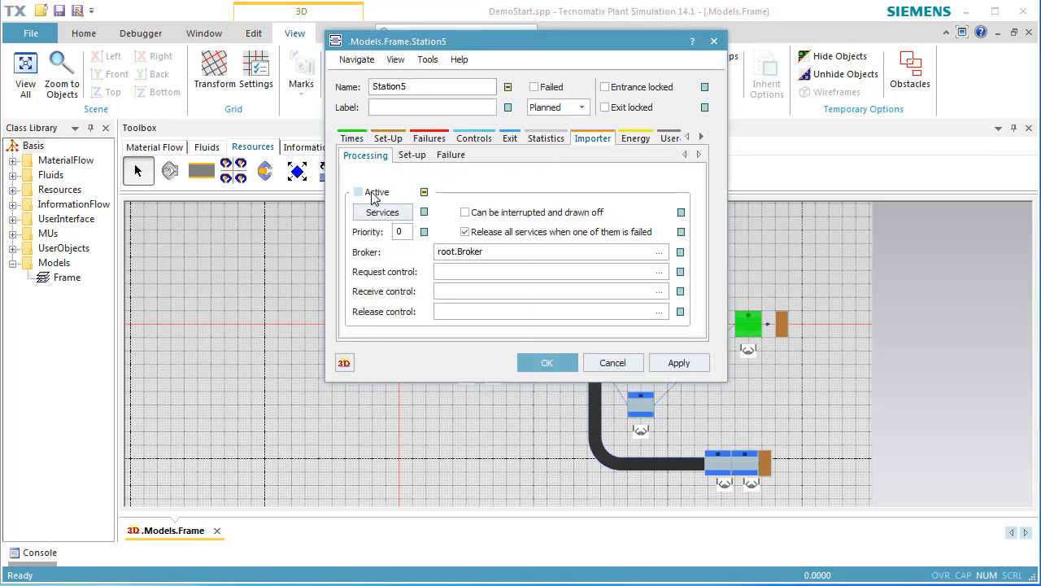
left_click(369, 194)
left_click(546, 363)
- Reset and start the simulation, and leave the planning view to watch it in the 3D scene
left_click(345, 325)
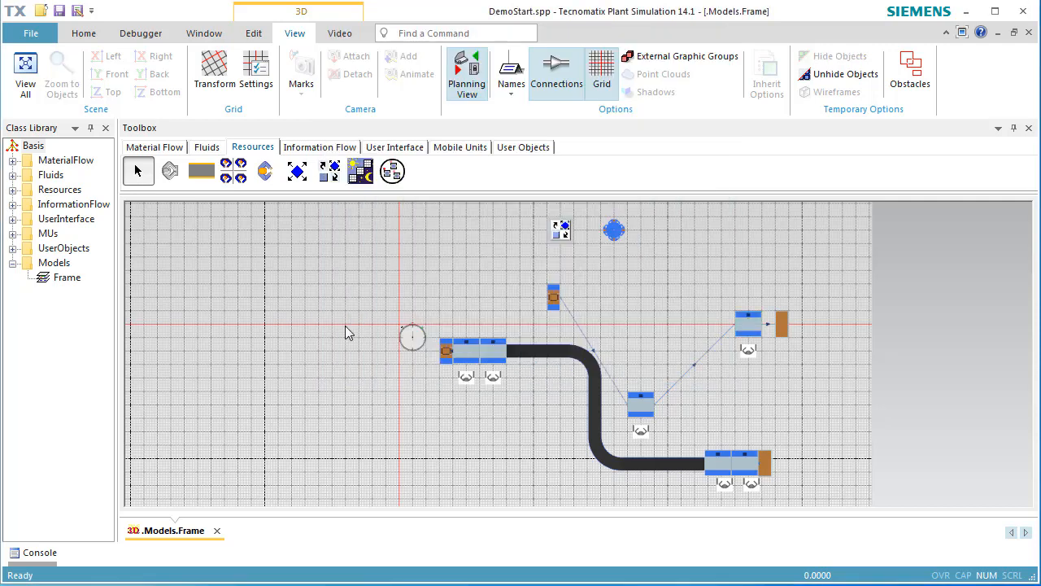
right_click(331, 316)
left_click(342, 287)
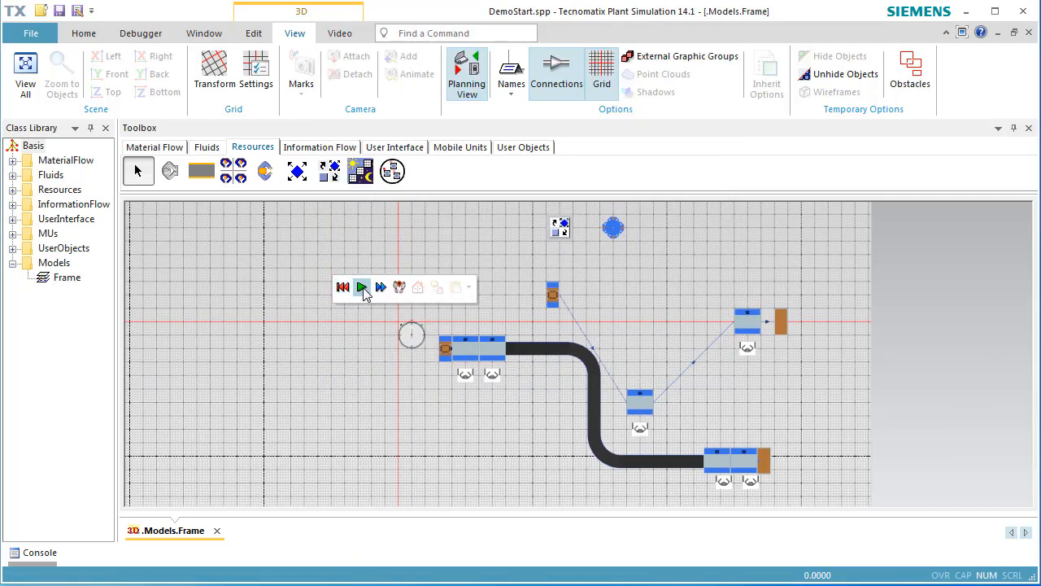
left_click(362, 287)
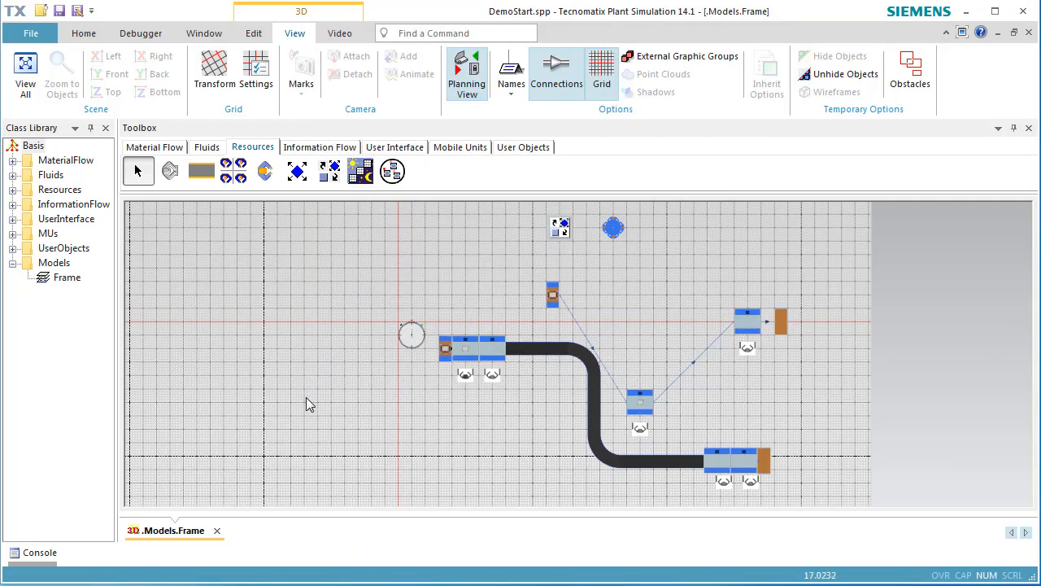
left_click(469, 91)
mouse_move(413, 425)
left_mouse_down()
mouse_move(426, 379)
mouse_move(396, 430)
left_mouse_up()
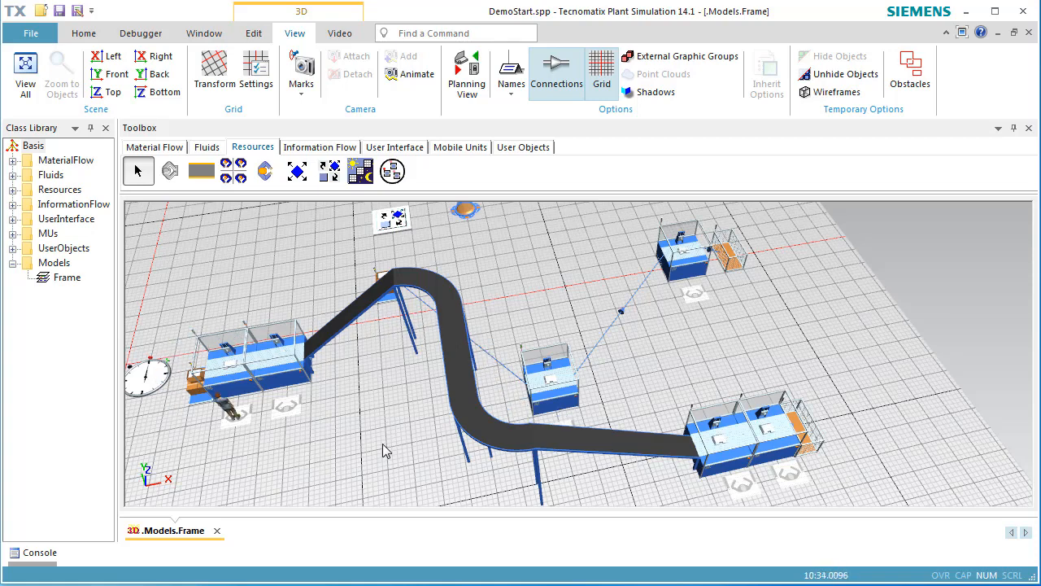
- Display the obstacles and examine them in the 3D scene and around the first two workplaces in the planning view
key("o")
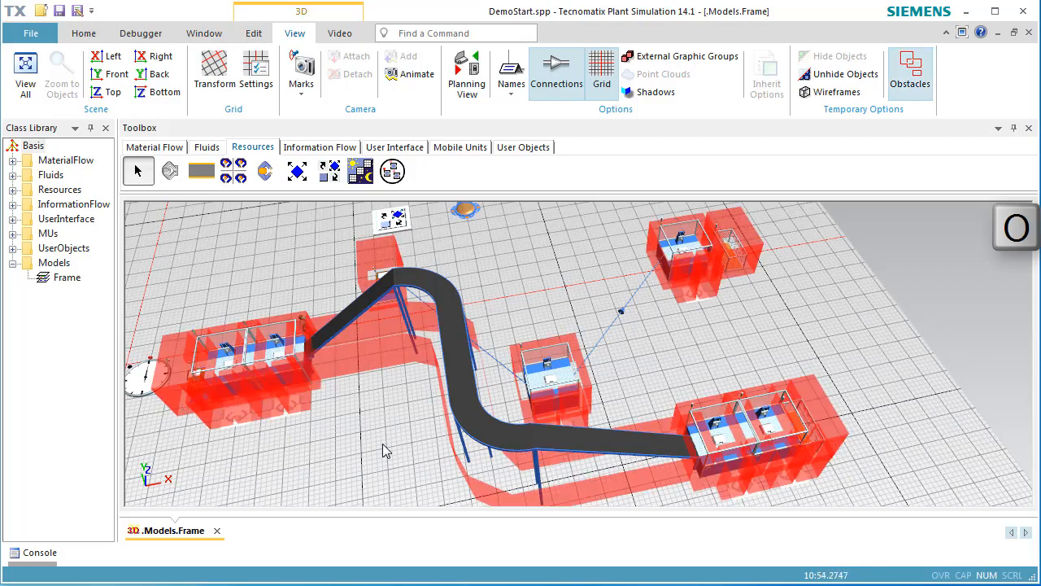
left_click_drag(379, 428, 396, 461)
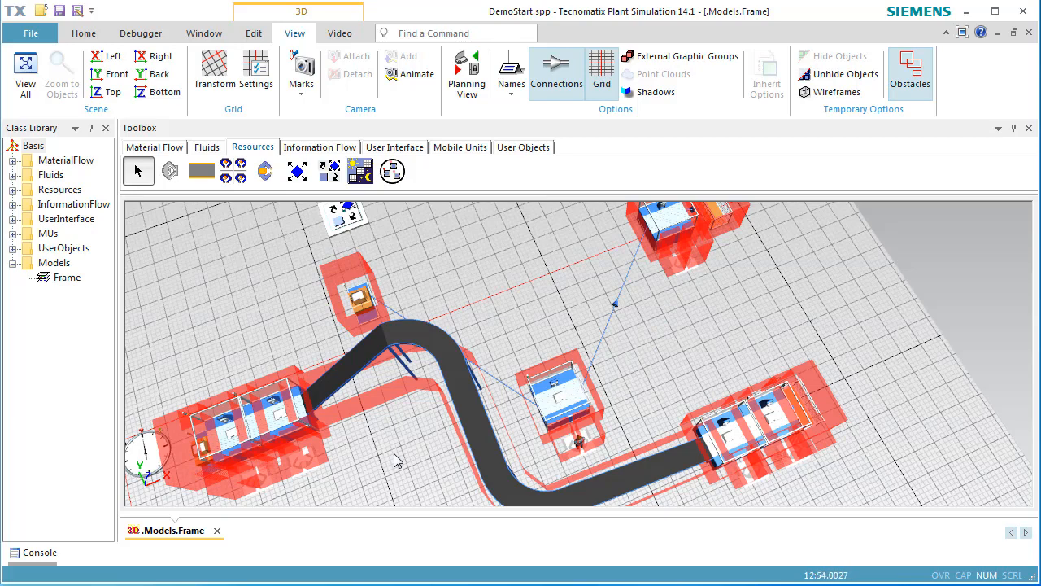
left_click_drag(358, 482, 385, 458)
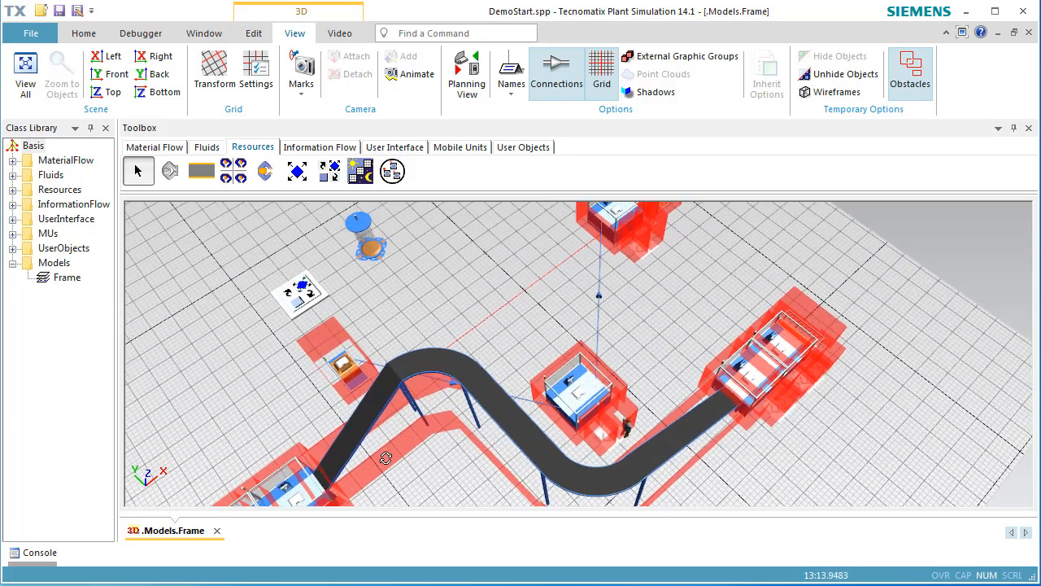
left_click(466, 78)
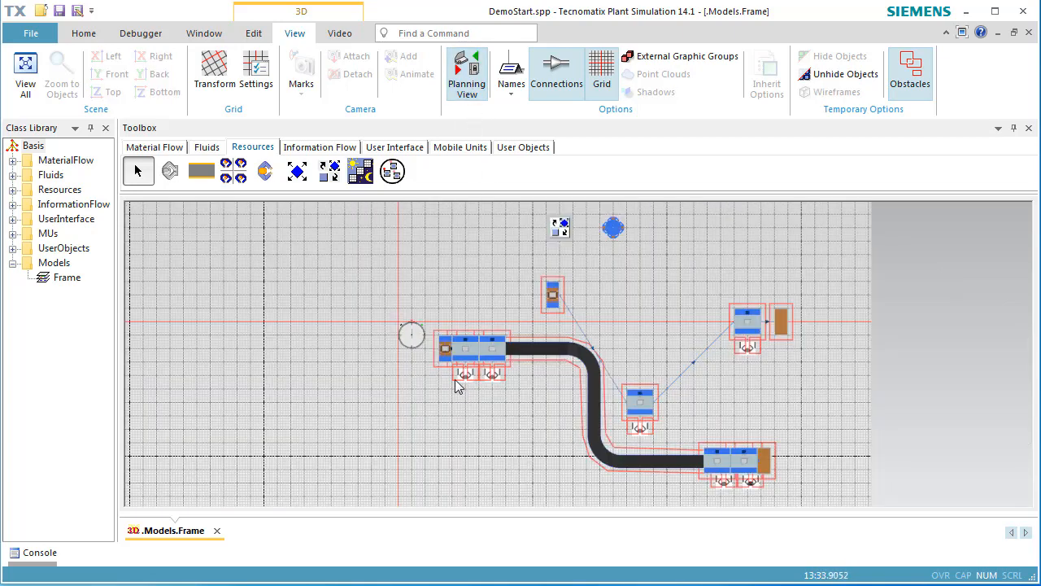
scroll(458, 387, "up", 5)
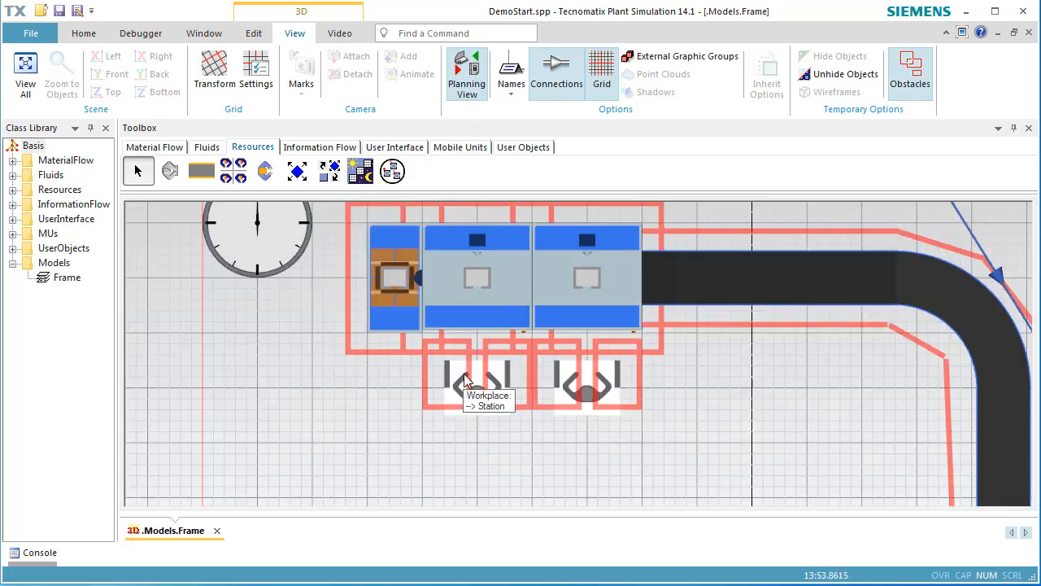
scroll(463, 375, "up", 4)
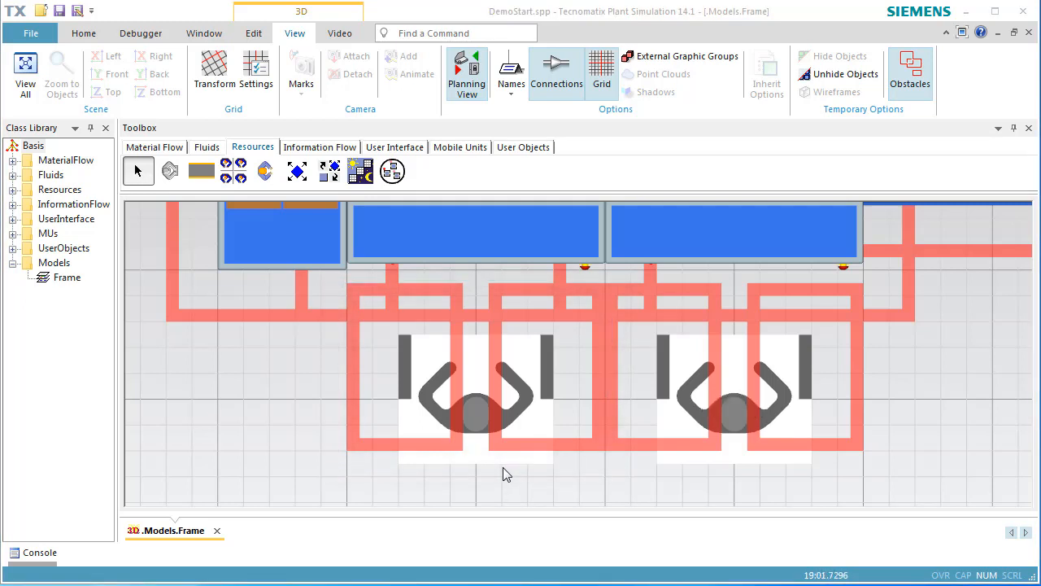
- Insert a TableFile in the free space beside the first source and display the obstacles again
left_click_drag(288, 404, 464, 505)
left_click(291, 147)
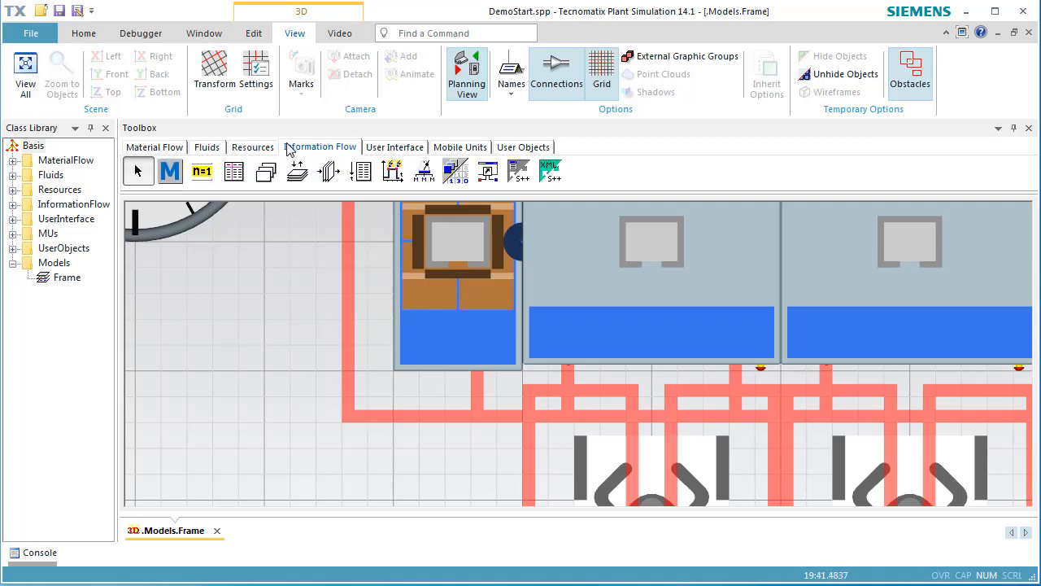
left_click(233, 171)
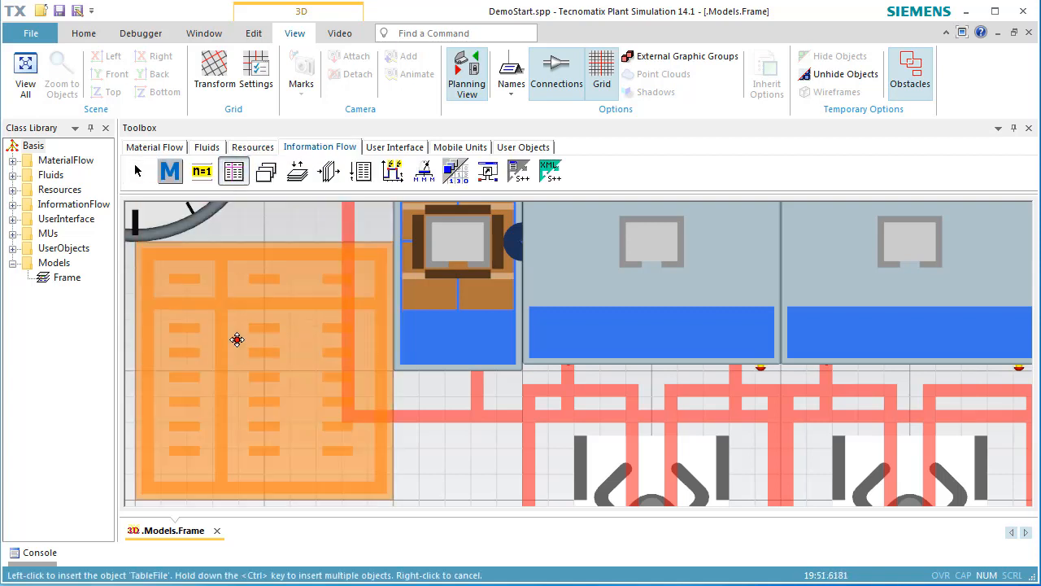
left_click(229, 391)
left_click(413, 440)
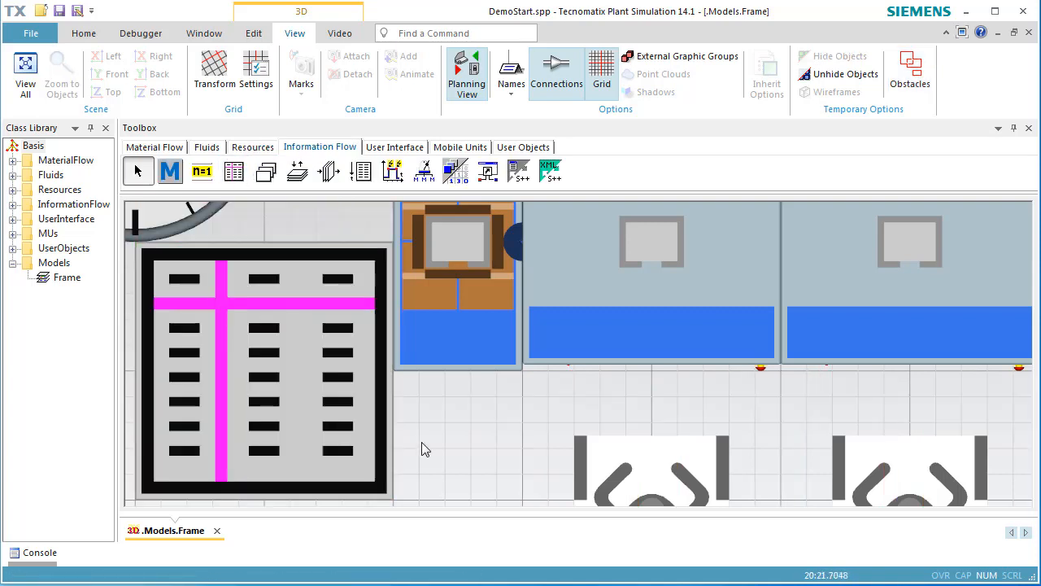
key("o")
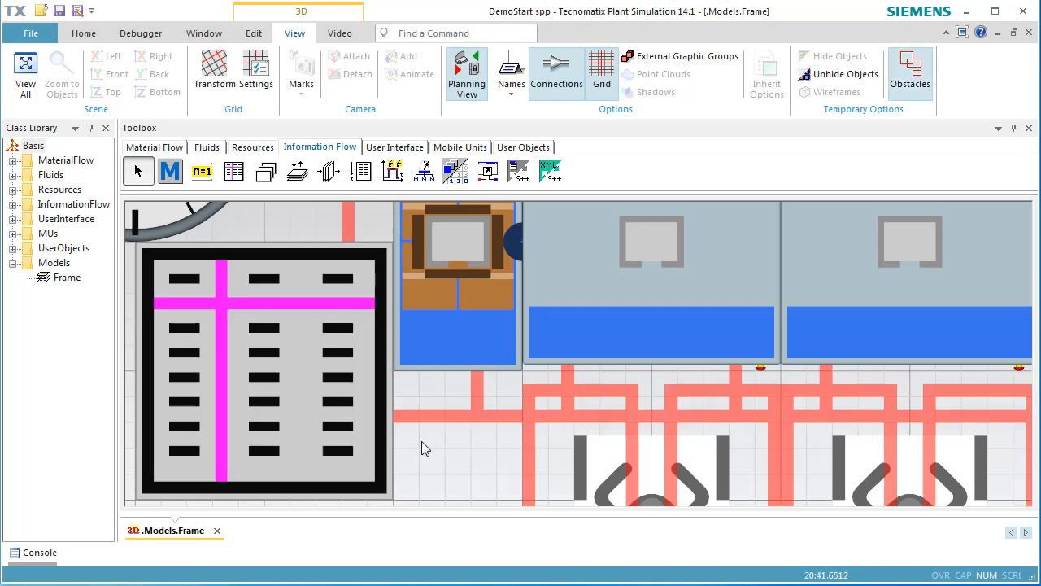
scroll(421, 444, "down", 5)
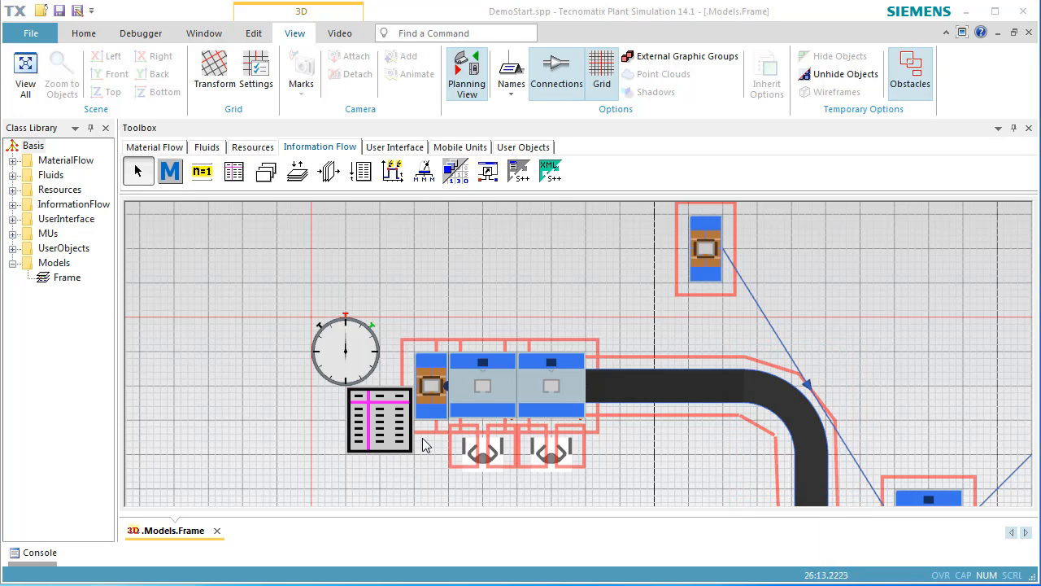
- Return to the 3D scene and hide the obstacles while the simulation runs
left_click(466, 75)
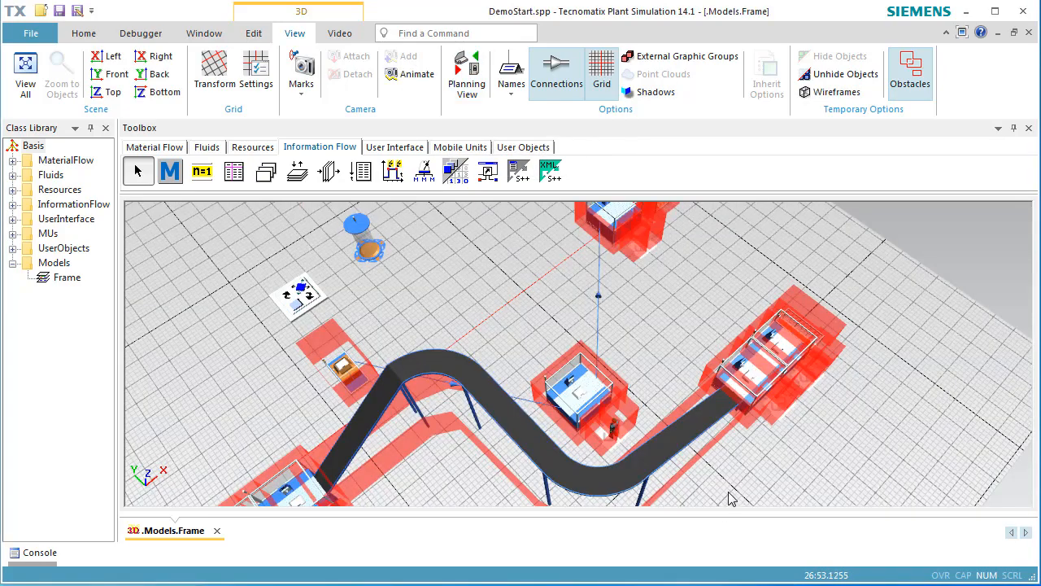
left_click_drag(728, 492, 762, 441)
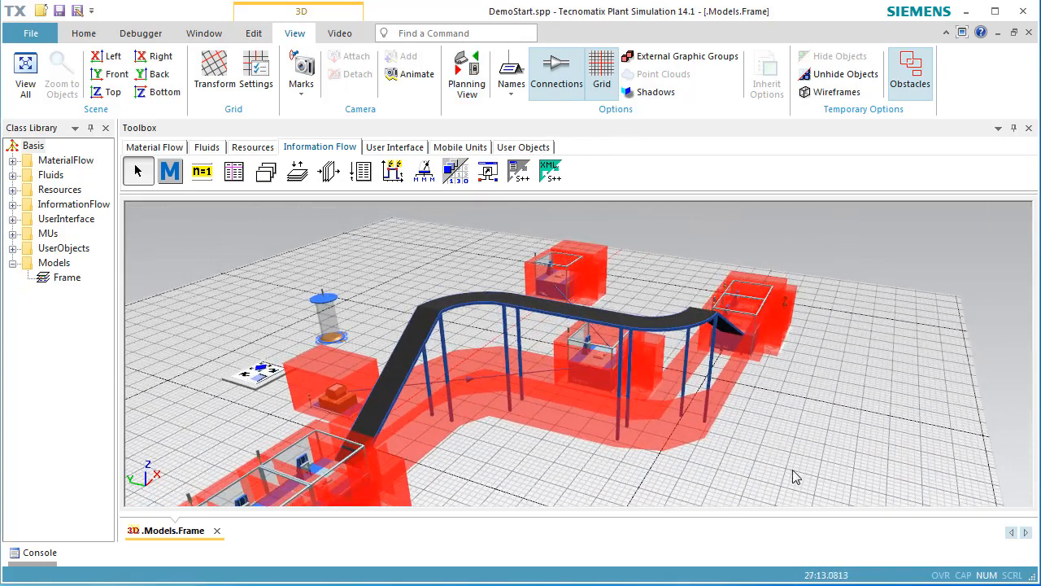
key("o")
left_click_drag(793, 474, 651, 395)
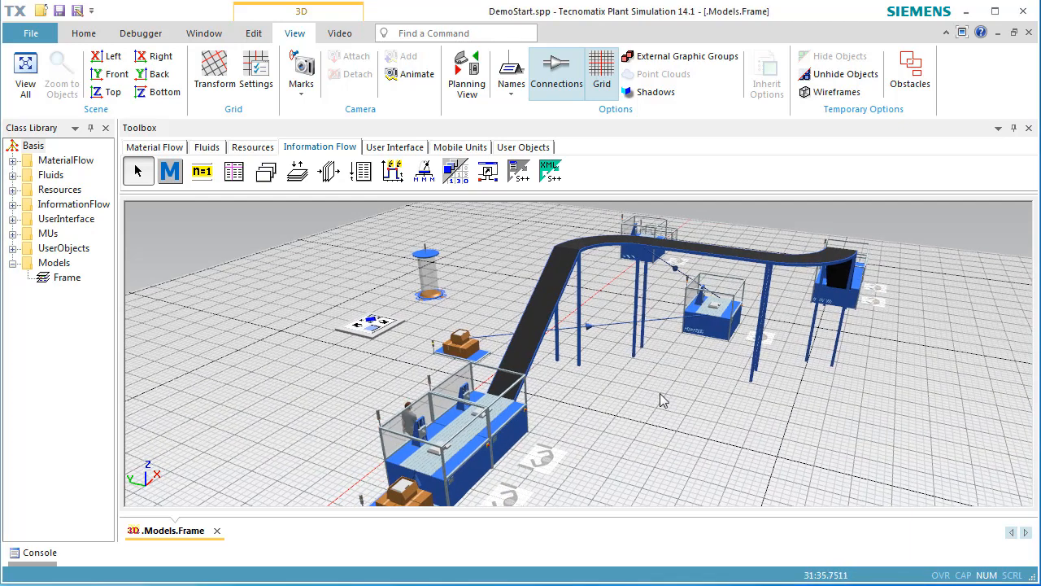
- Reset the running simulation and switch the scene back to the planning view
right_click(650, 393)
left_click(671, 98)
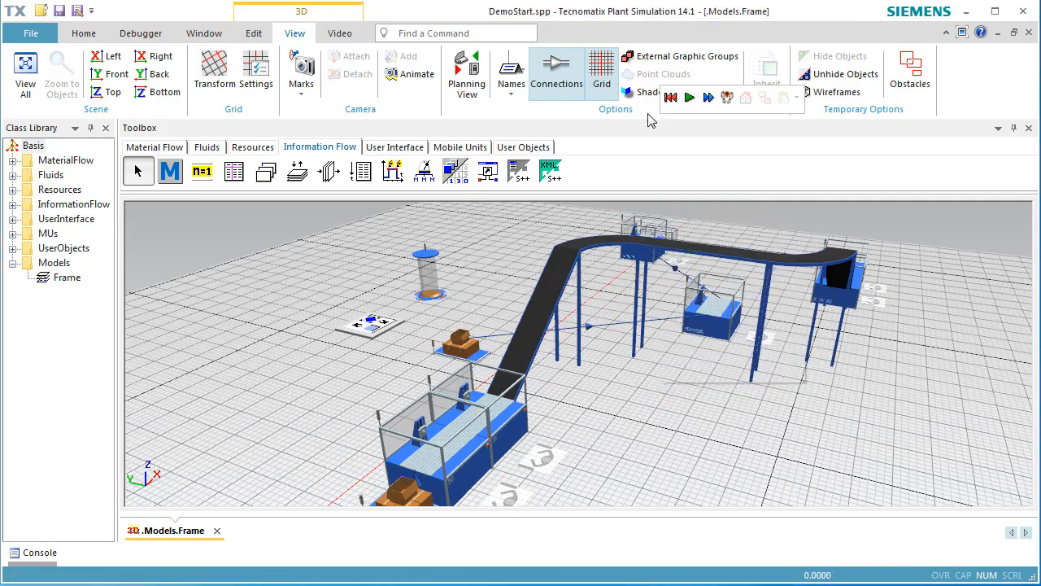
left_click(468, 77)
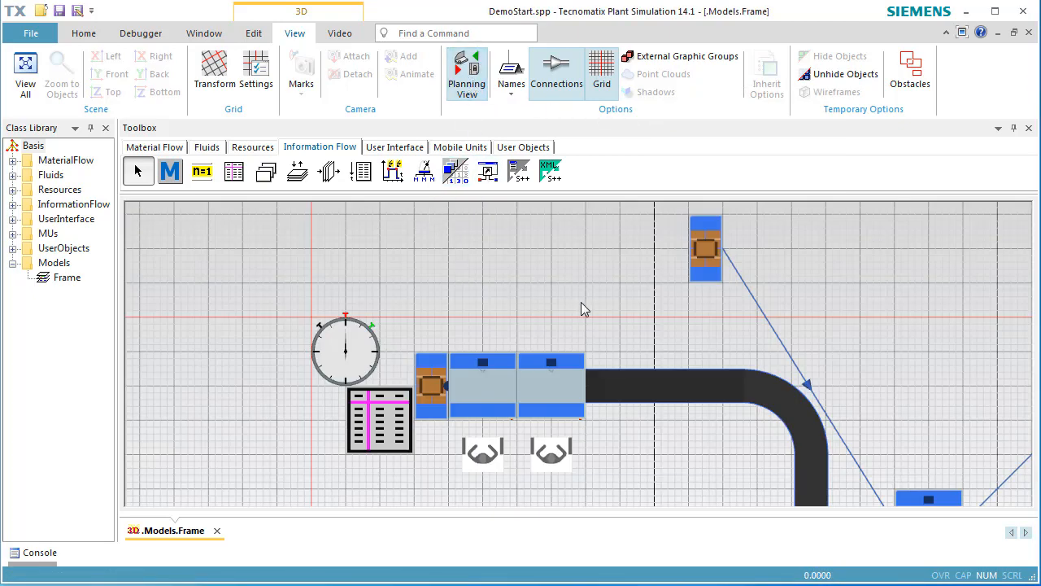
- Insert a straight FootPath that crosses beneath the conveyor's middle section towards the single workstation of the second line
left_click_drag(581, 304, 408, 135)
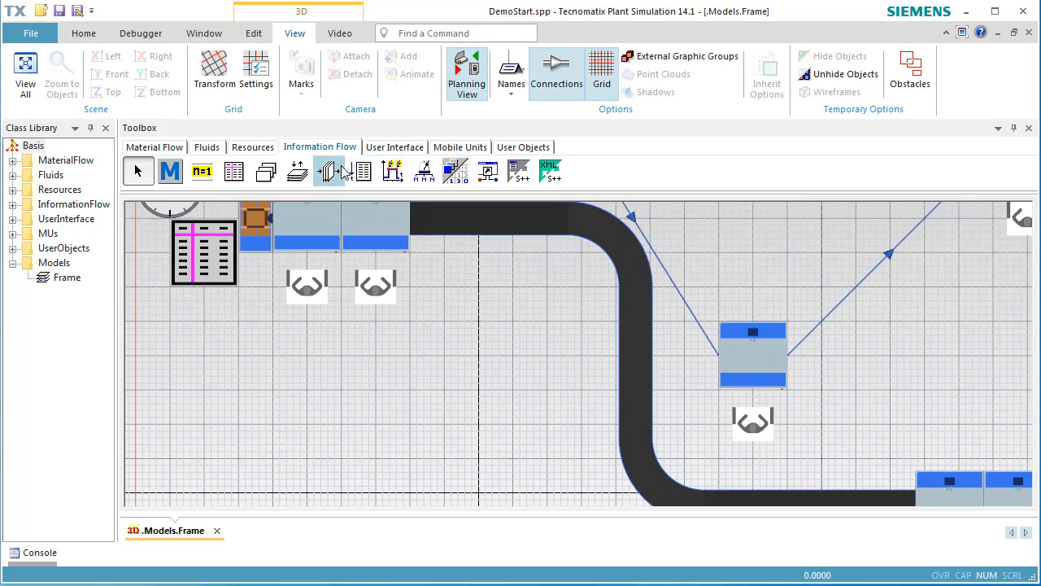
left_click(270, 151)
left_click(201, 171)
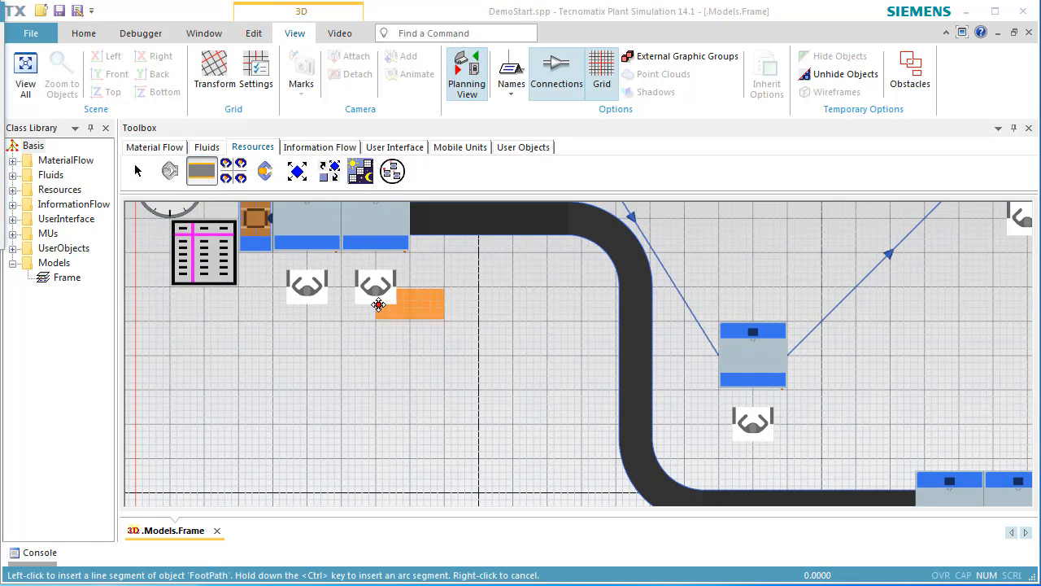
left_click(582, 356)
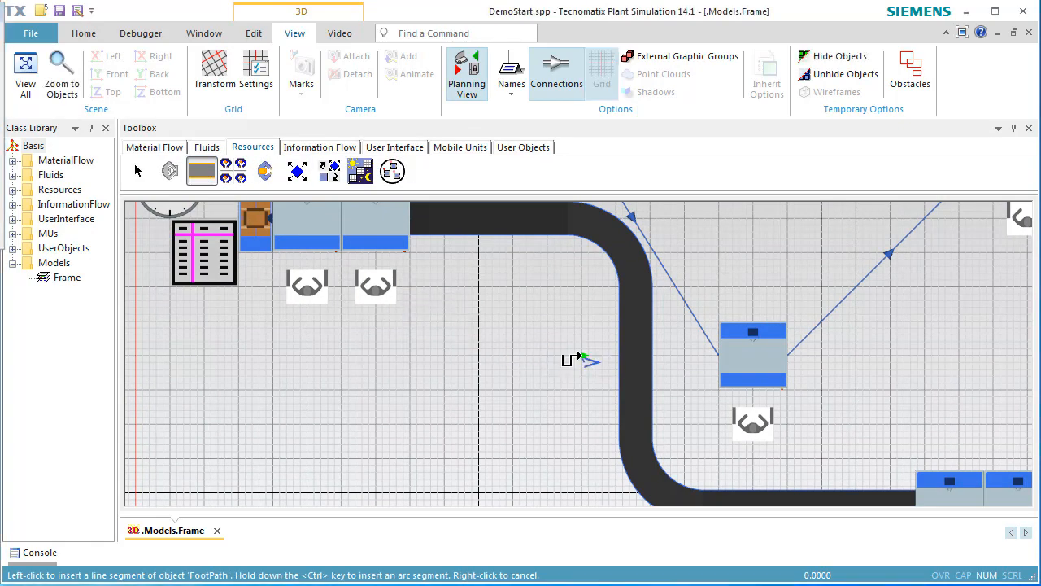
left_click(668, 358)
right_click(696, 424)
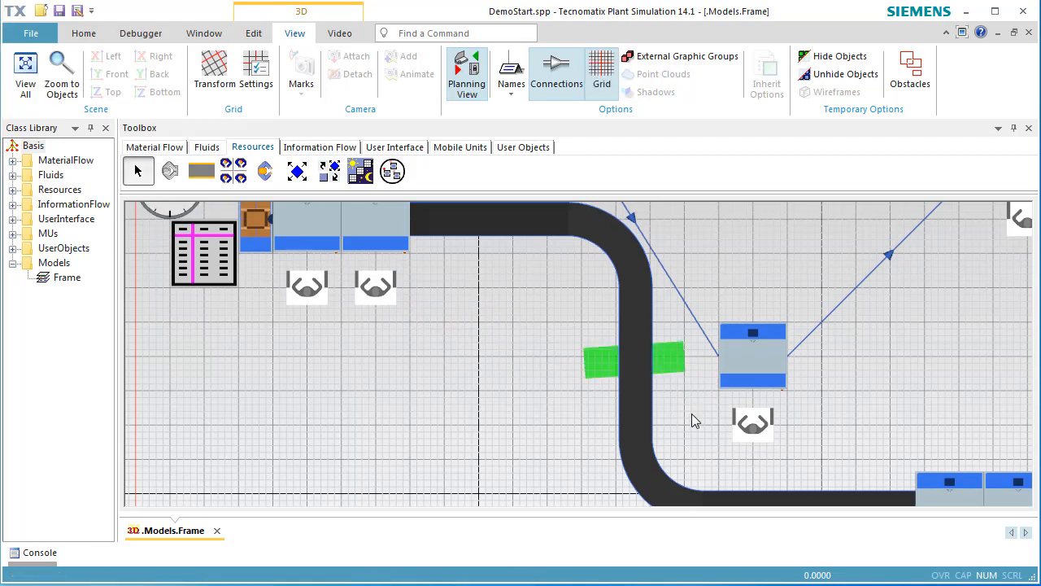
- Reset and start the simulation, and watch it run in the 3D scene
right_click(560, 413)
left_click(567, 117)
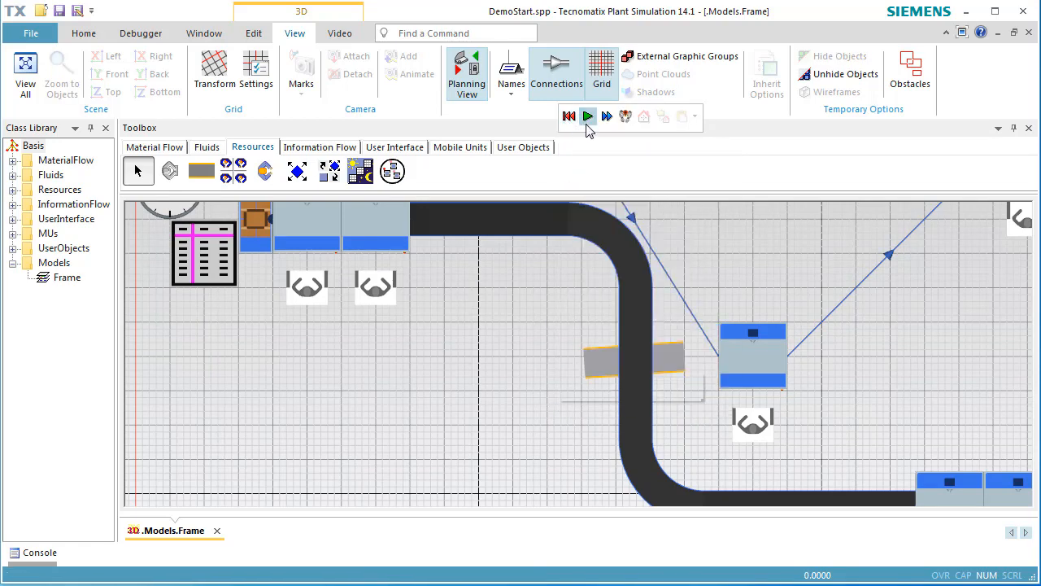
left_click(587, 116)
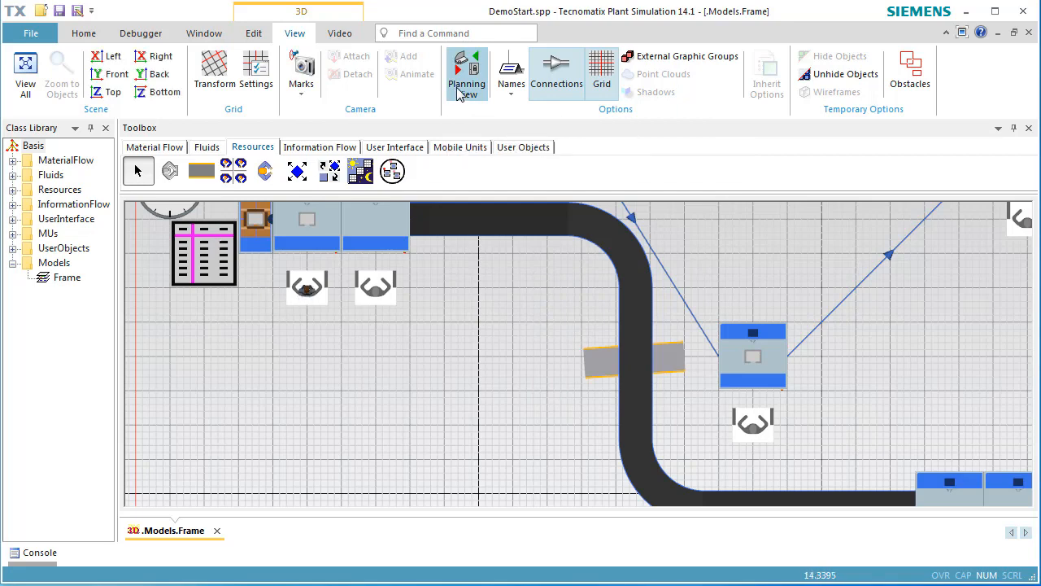
left_click(457, 90)
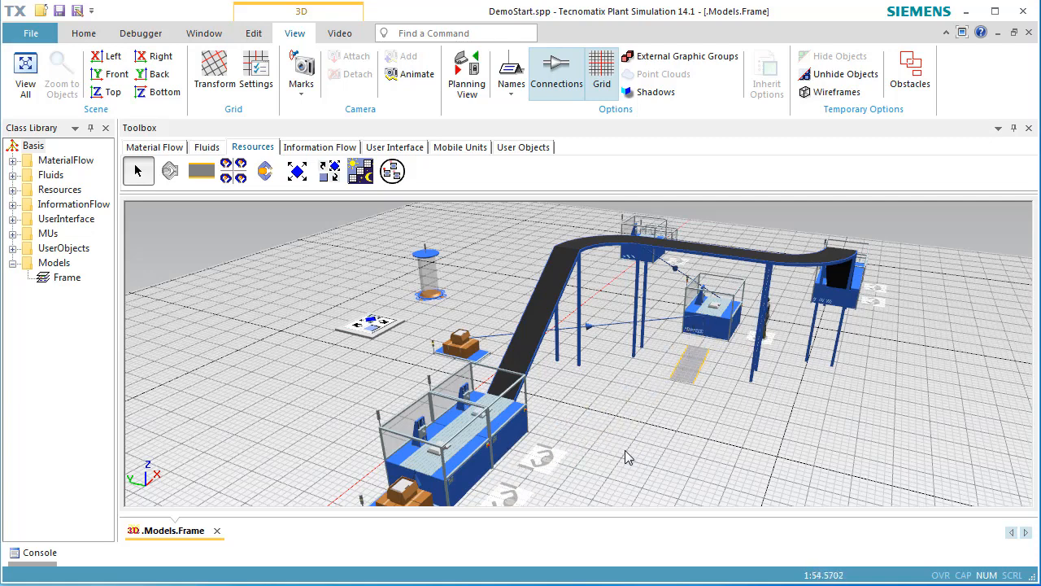
- Reset the simulation and return the scene to the planning view
right_click(837, 440)
left_click(846, 142)
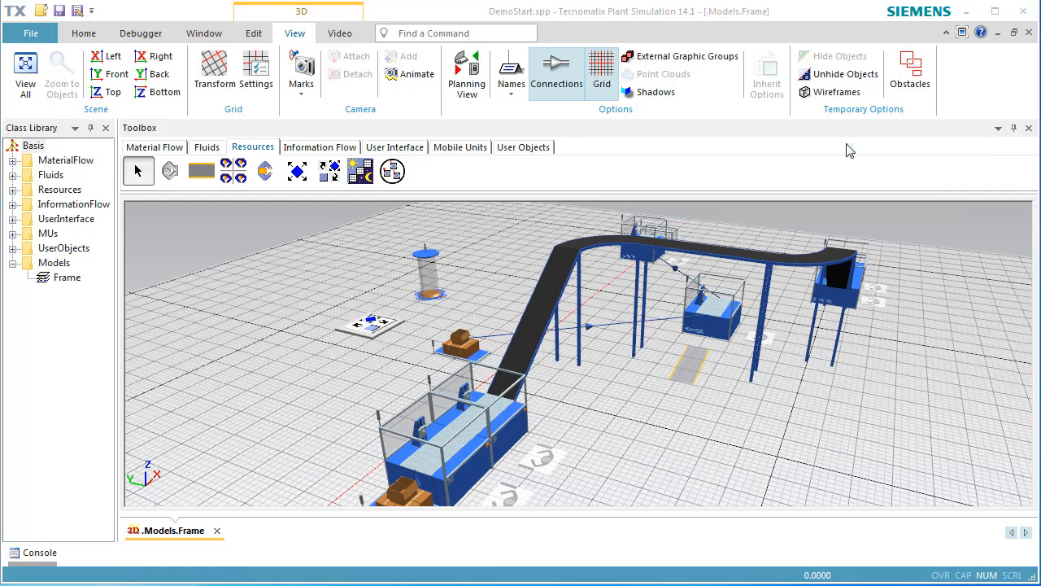
left_click(475, 86)
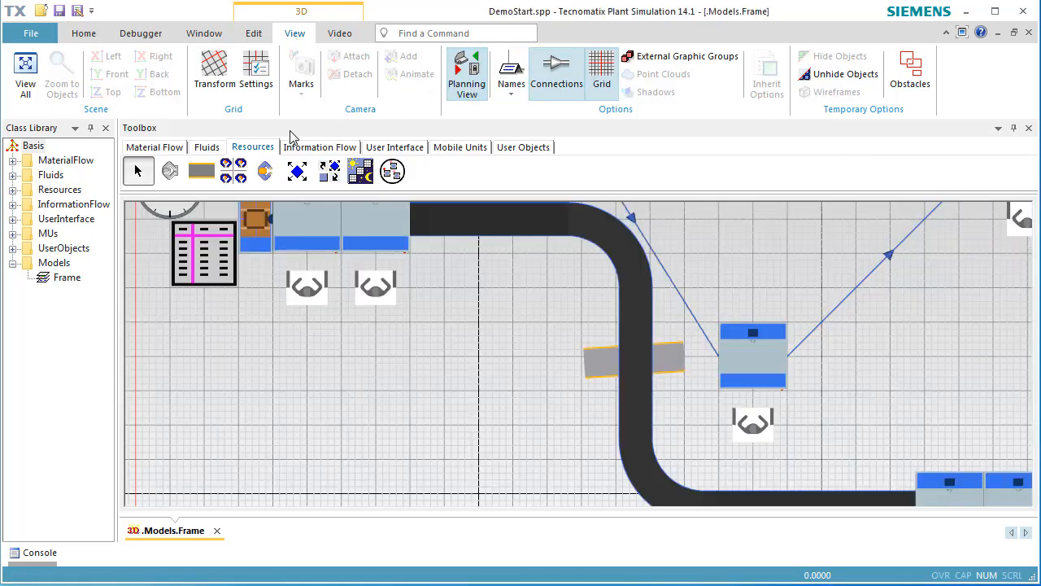
- Insert a Station in front of the footpath's end, on the conveyor side facing away from the second line's workstation
left_click(168, 146)
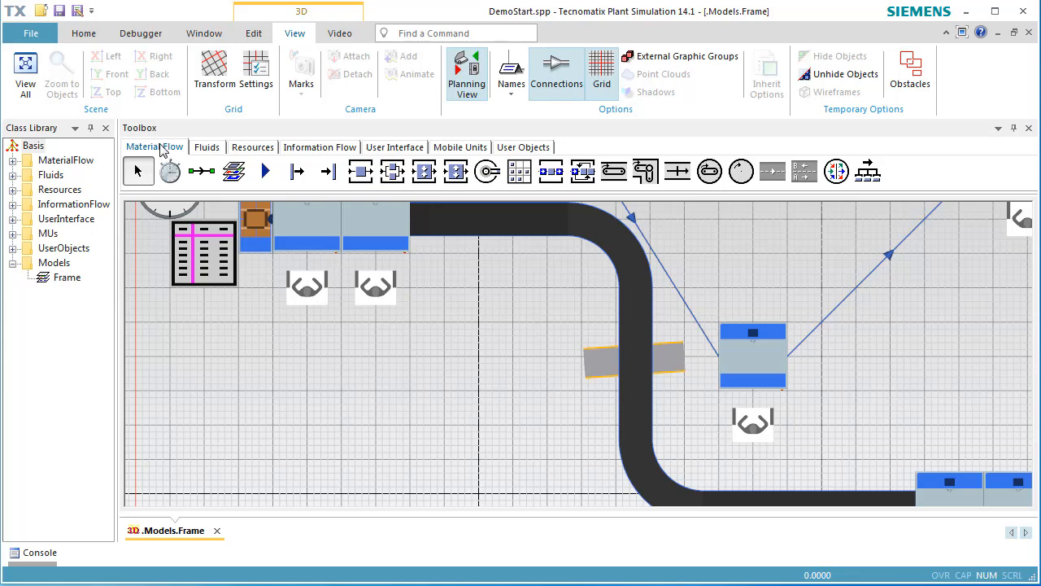
left_click(350, 177)
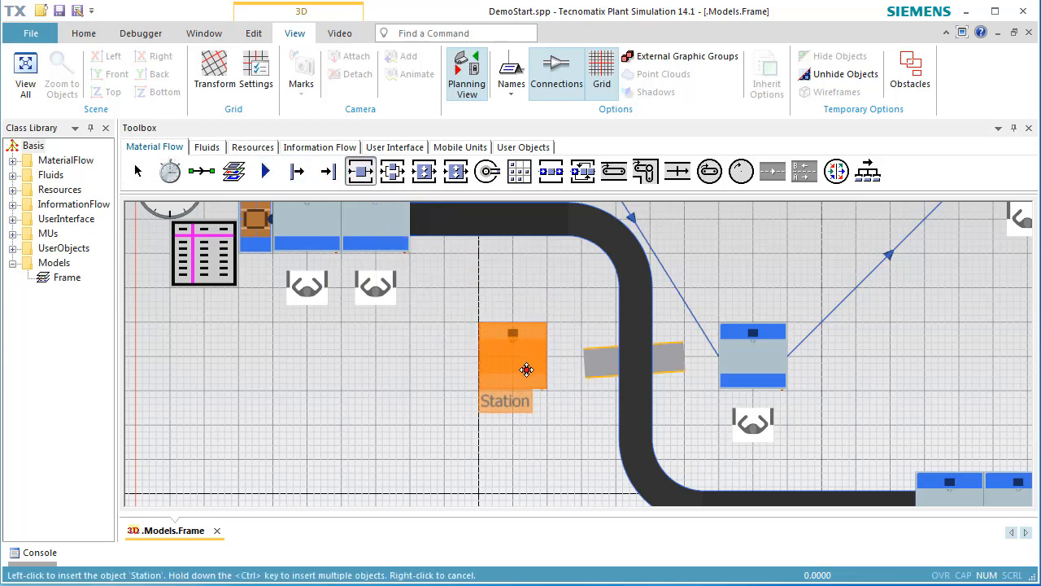
left_click(526, 375)
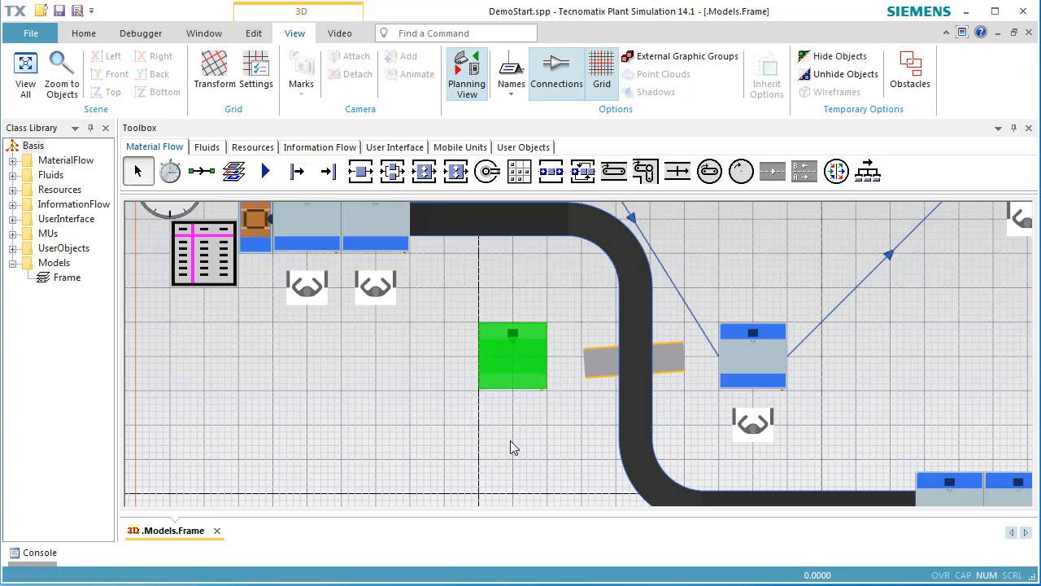
left_click(509, 441)
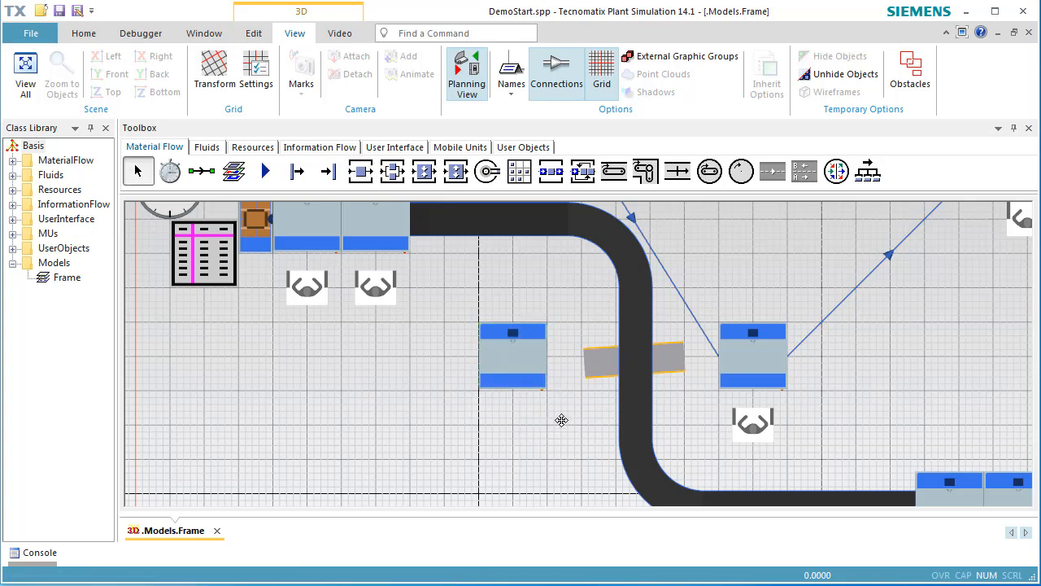
- Switch to the 3D scene and run the simulation with the additional station in place
left_click(466, 77)
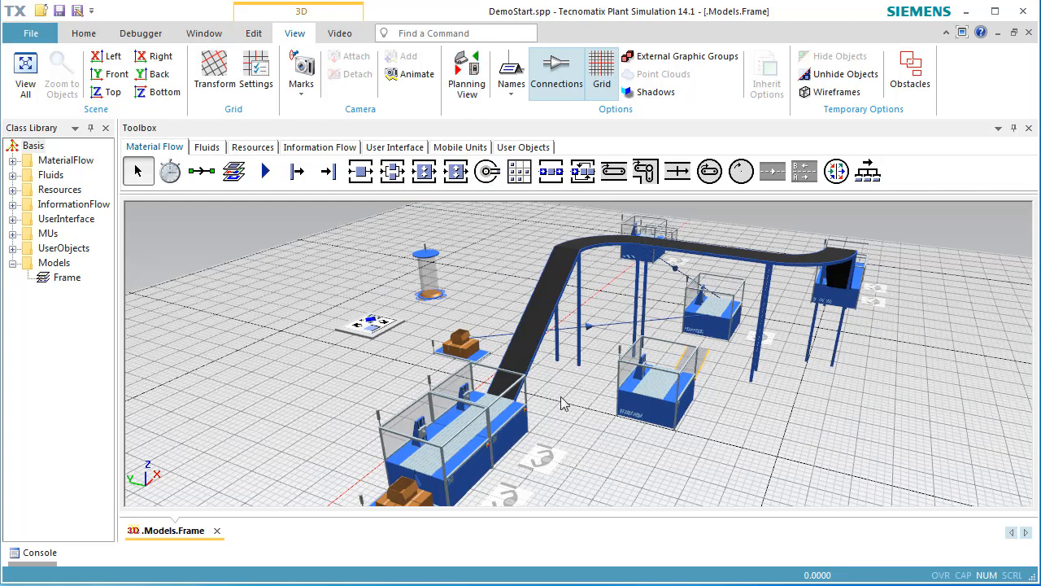
right_click(603, 455)
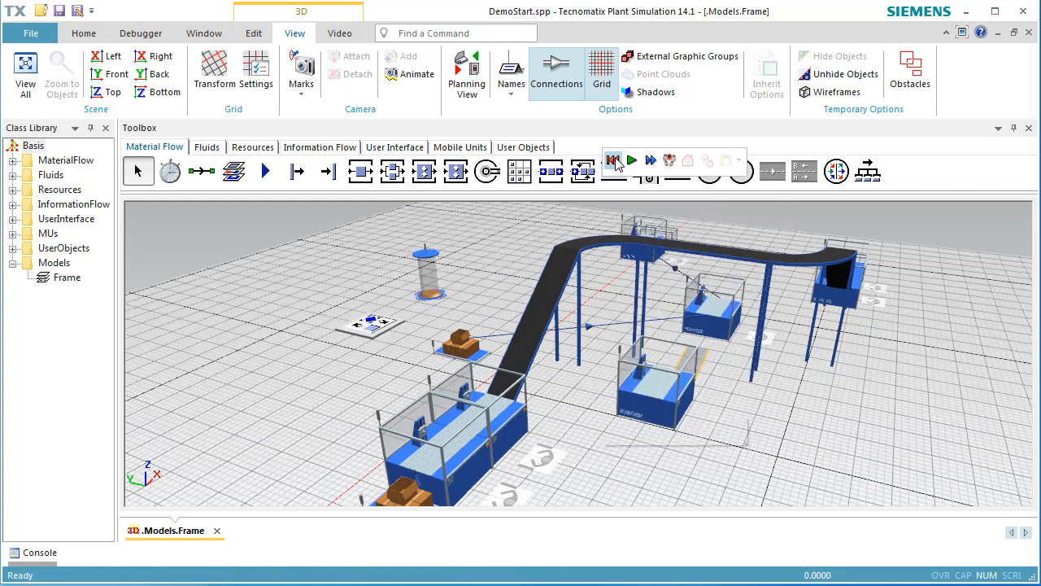
left_click(631, 161)
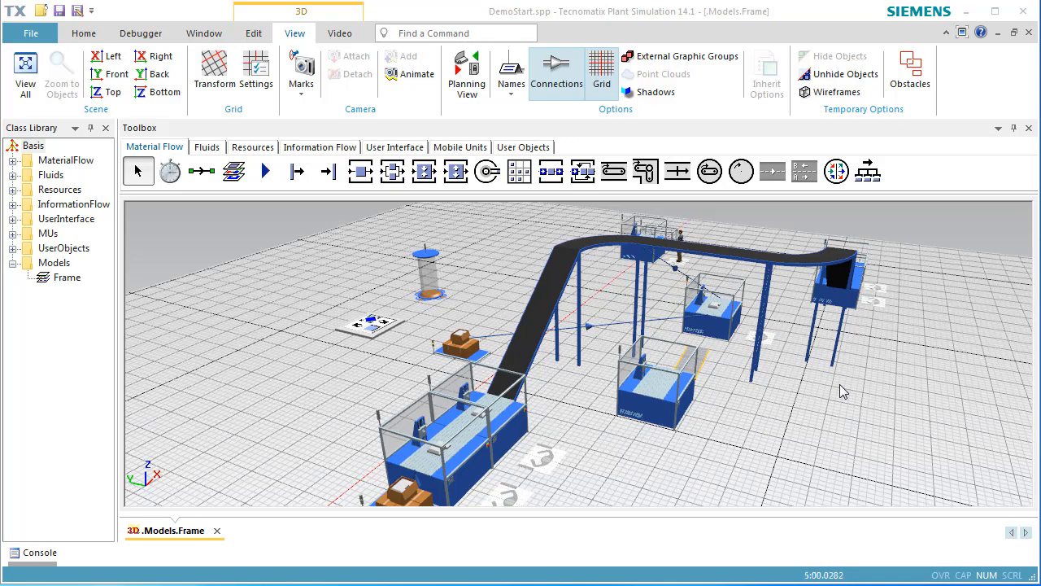
- Open the newly inserted station in its own 3D window
left_click(650, 416)
right_click(649, 417)
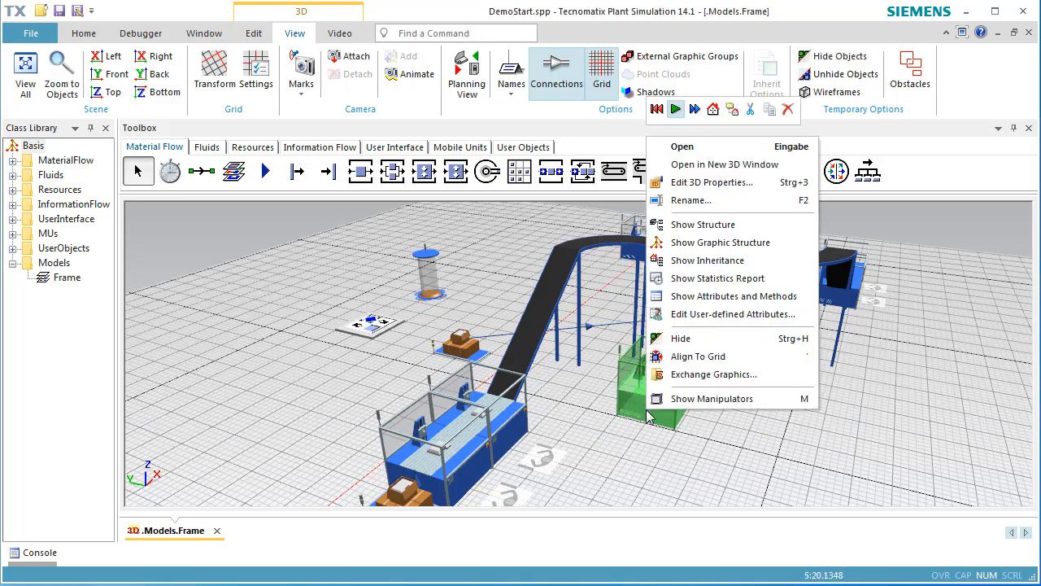
left_click(721, 165)
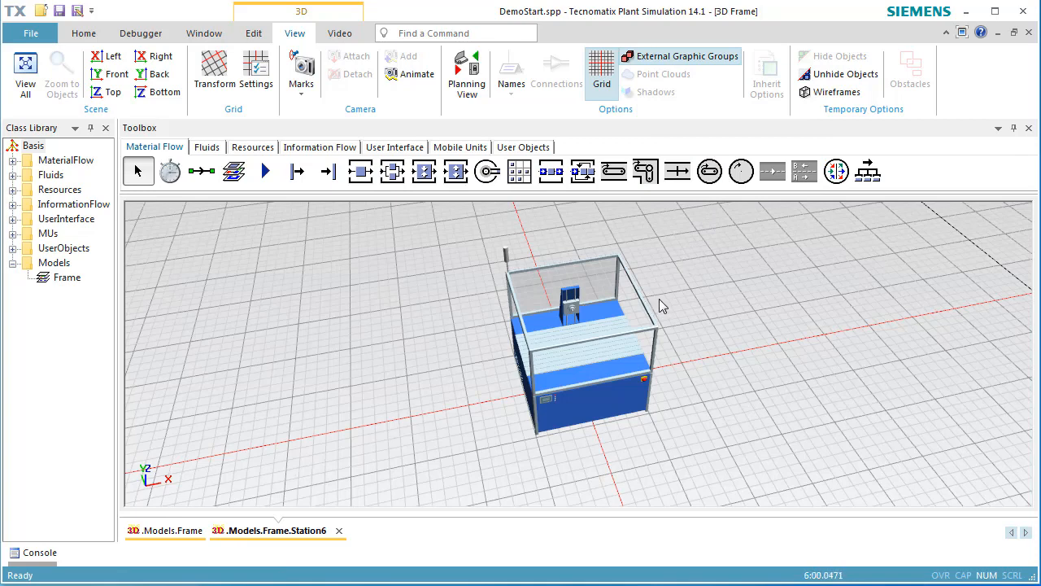
- Delete the station's workplace graphics all at once, along with the small leftover panel graphic, keeping the cylindrical lamp
left_click(599, 371)
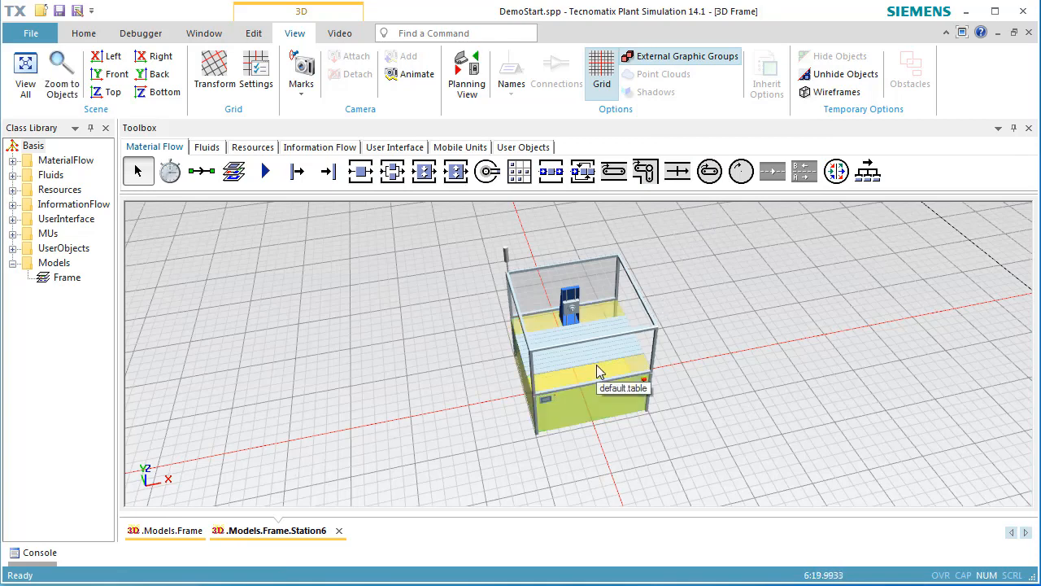
left_click_drag(437, 253, 716, 395)
key("Delete")
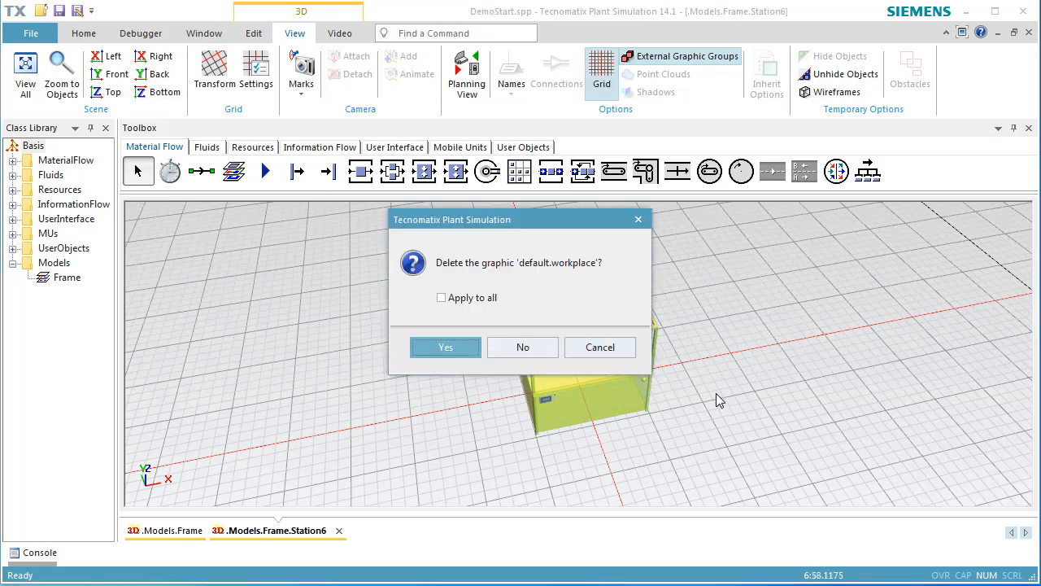
left_click(477, 299)
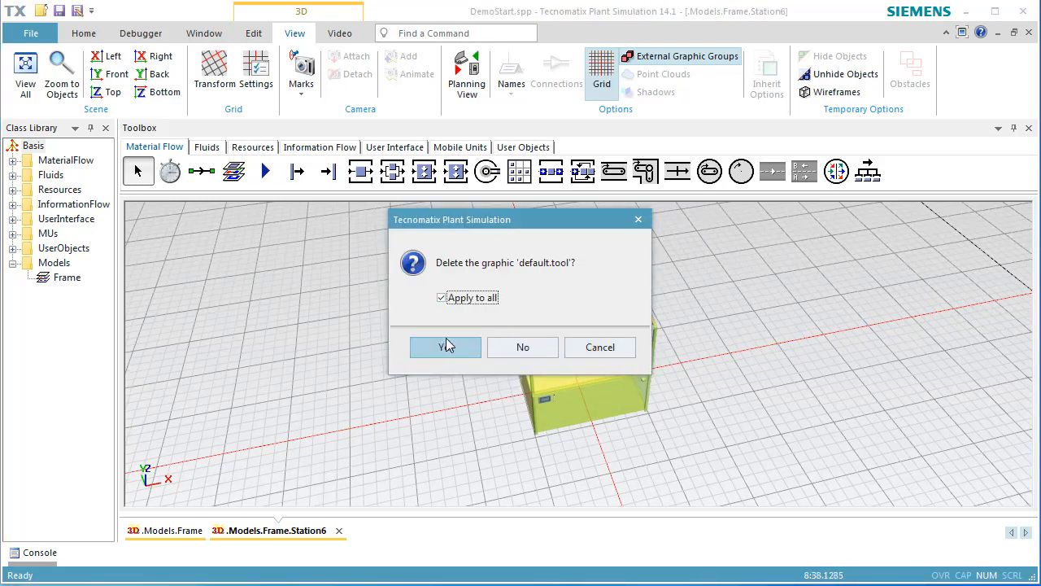
left_click(448, 346)
left_click(543, 400)
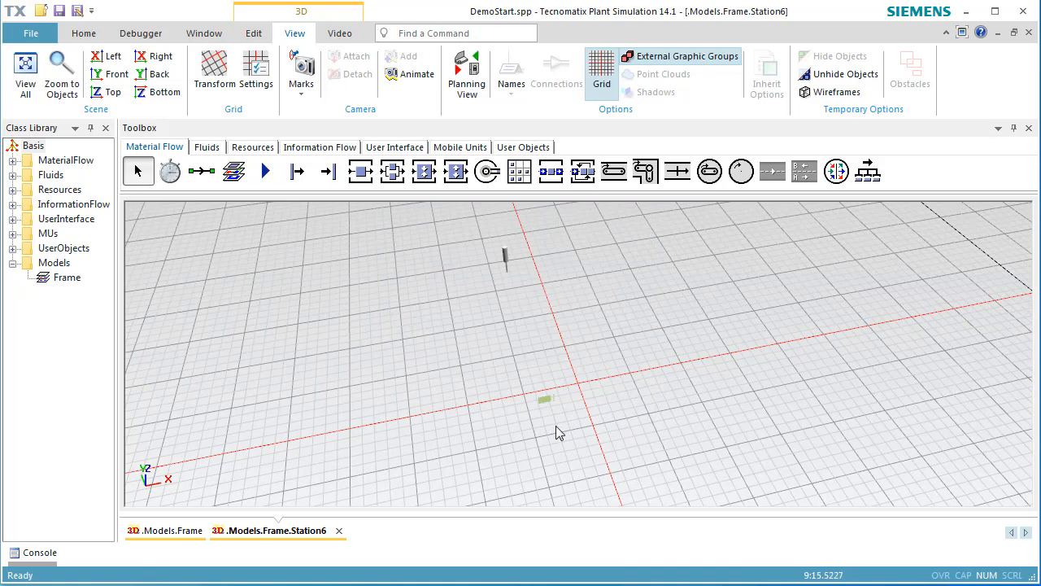
key("Delete")
left_click(457, 349)
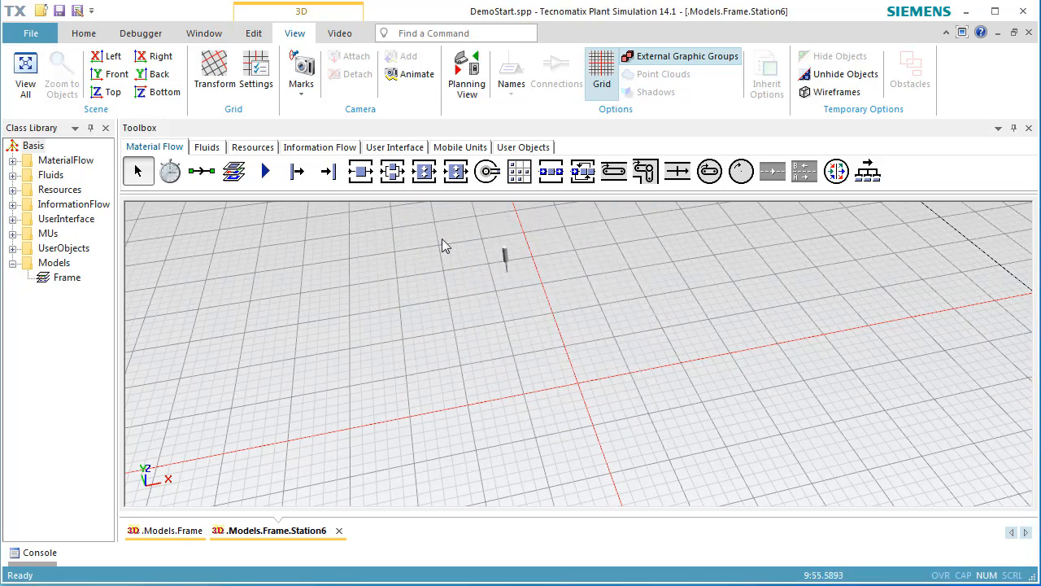
- Insert two 1 × 1 × 1 m cuboids with a gap between them along the Y axis, and close the station's 3D window
left_click(260, 37)
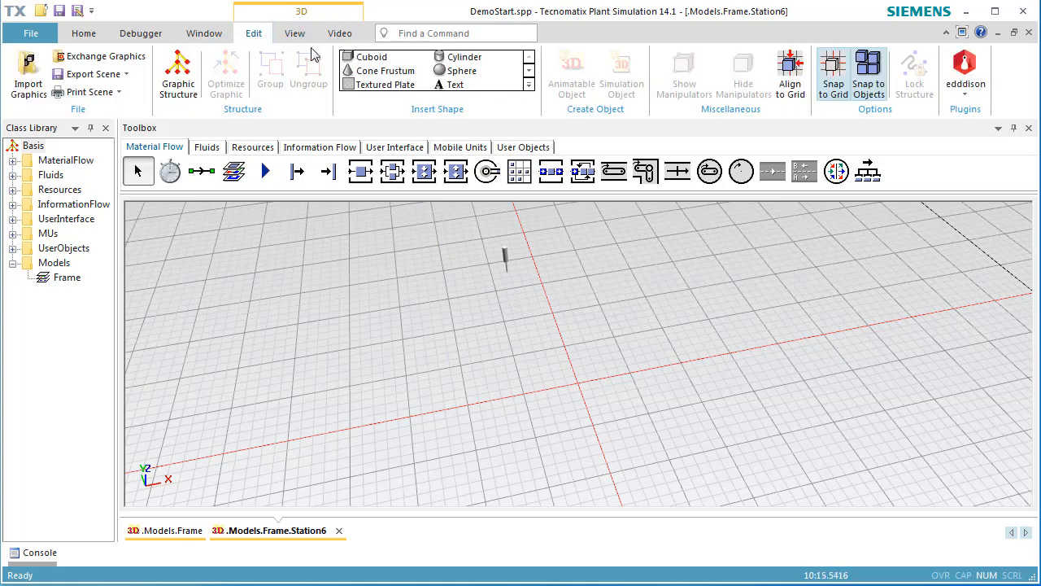
left_click(370, 58)
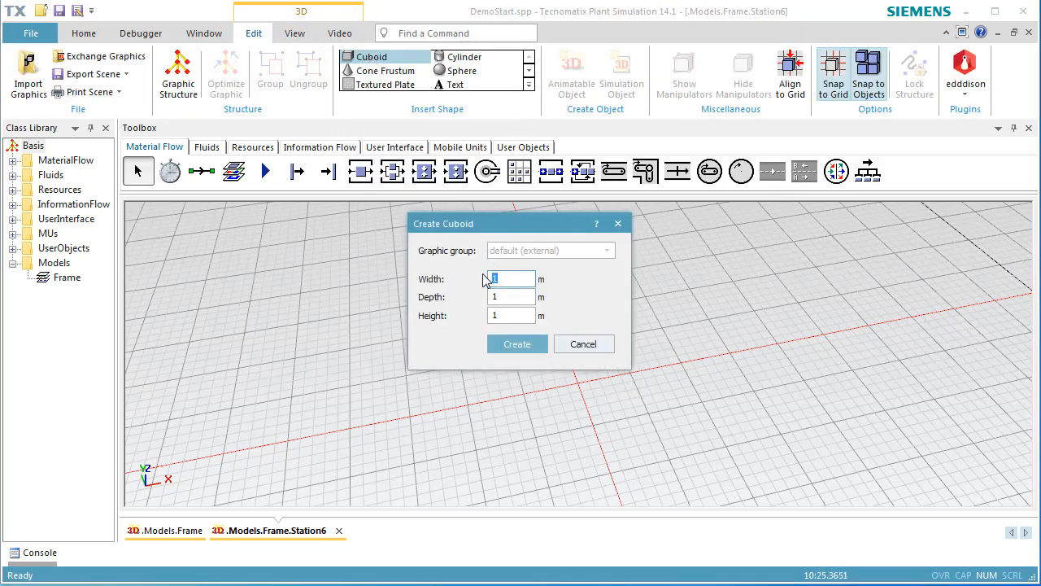
left_click(514, 348)
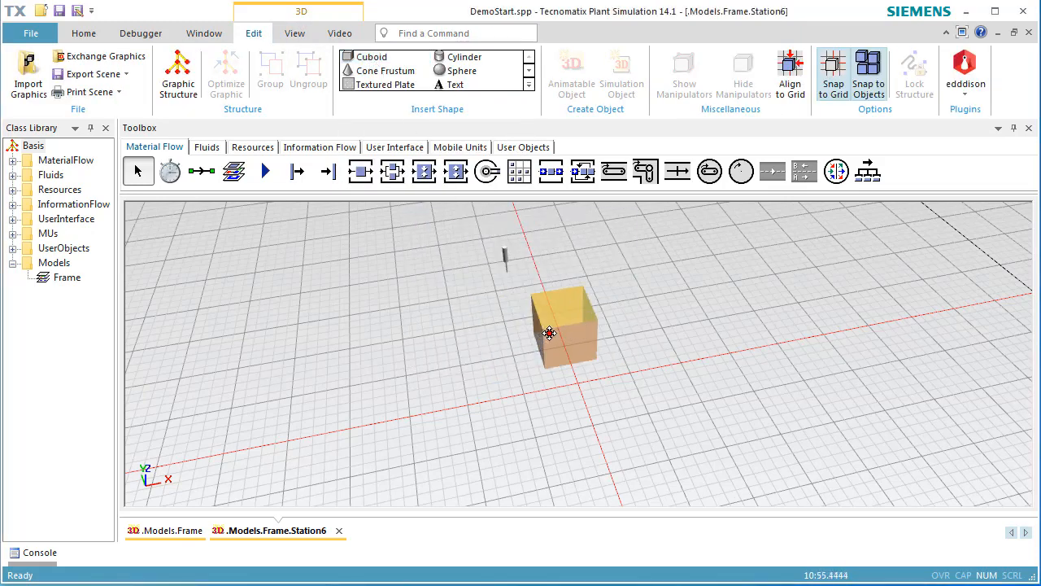
left_click(546, 332)
left_click(370, 59)
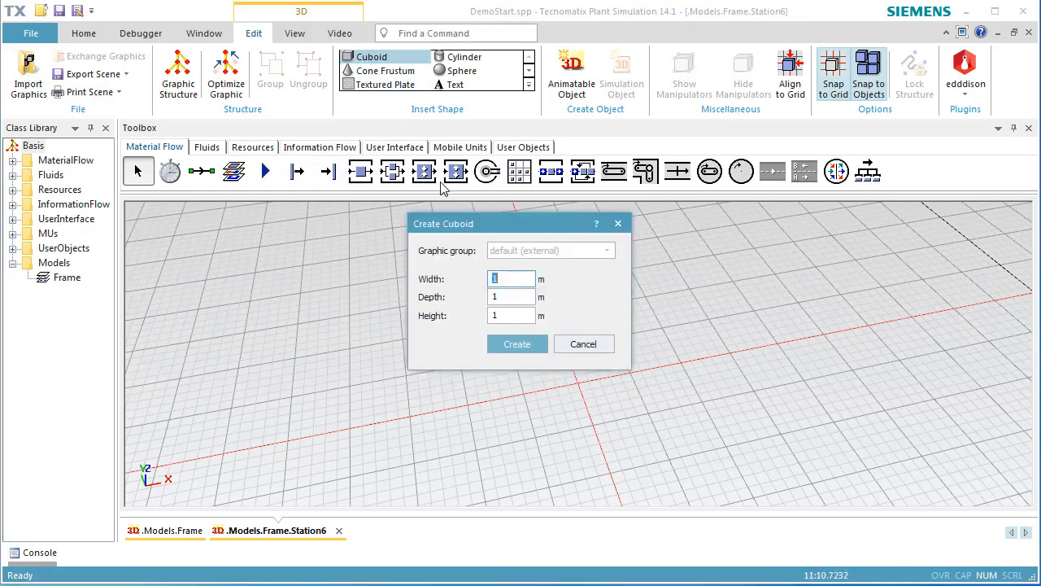
left_click(513, 343)
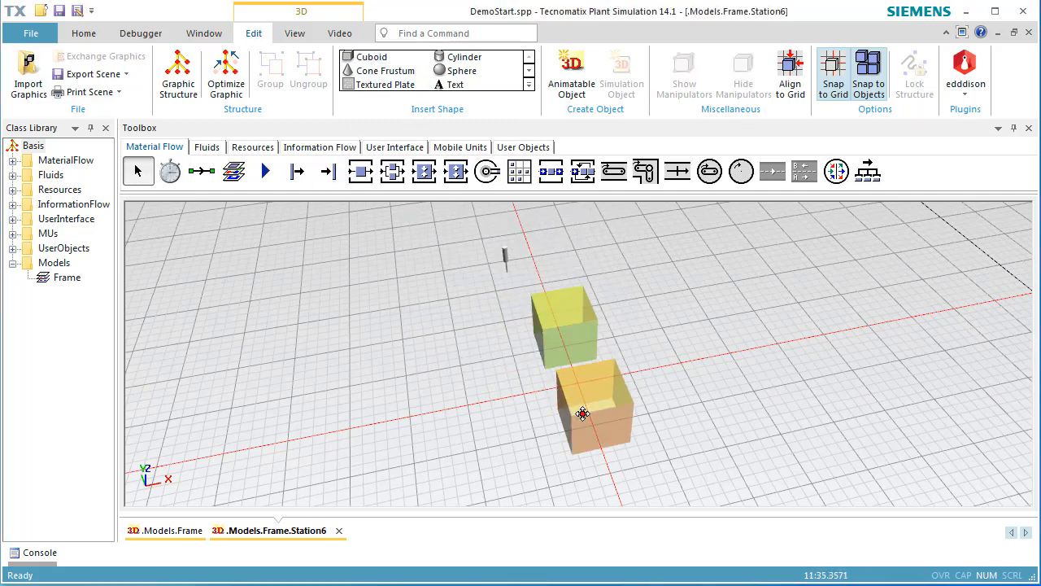
left_click(585, 422)
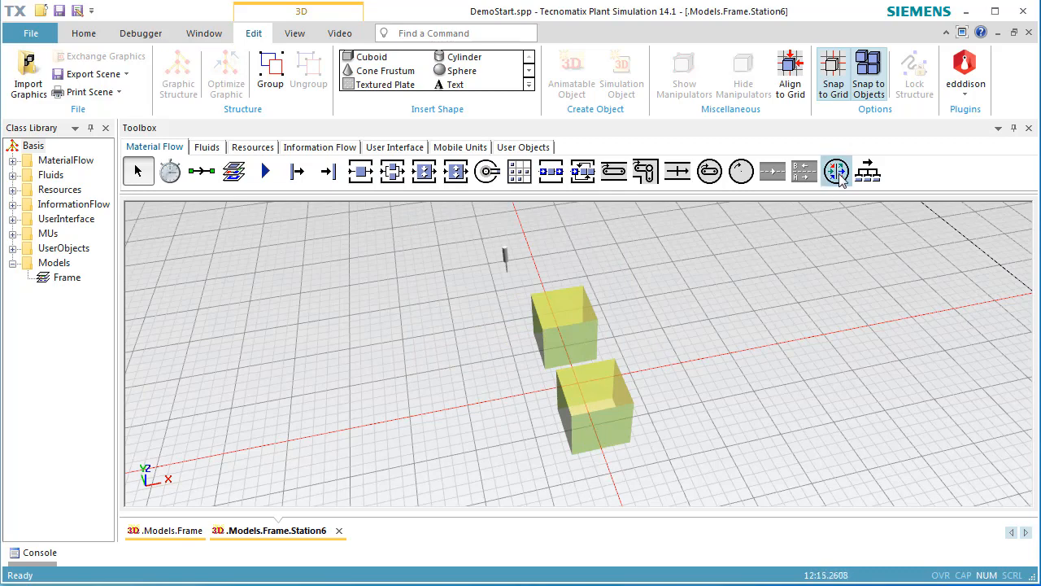
left_click(1028, 33)
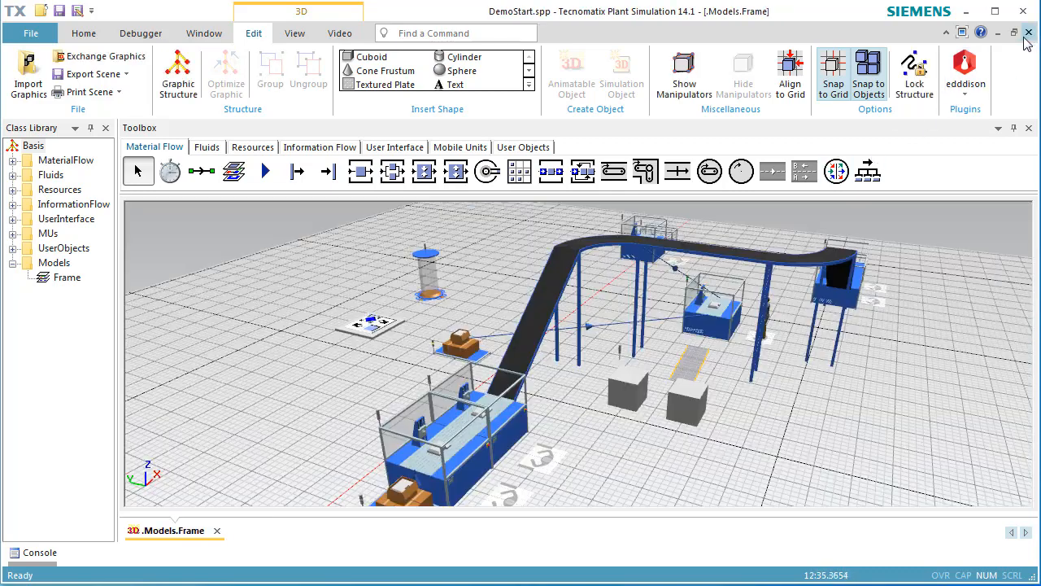
- Reset and restart the simulation and examine the obstacles around the two cuboids from a steeper viewing angle
right_click(829, 423)
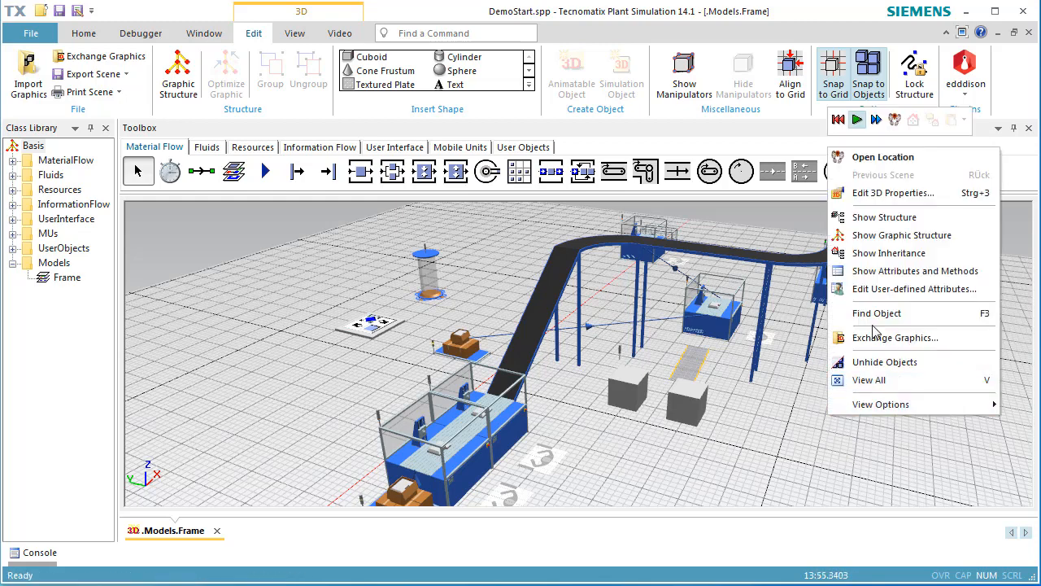
left_click(839, 121)
left_click(856, 121)
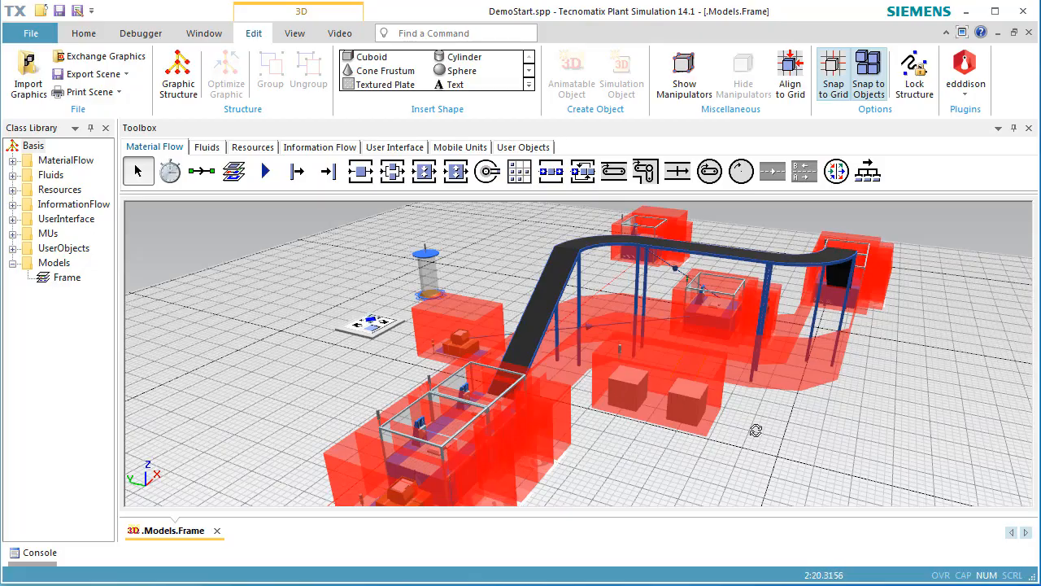
left_click_drag(756, 430, 760, 477)
- Change Station6's obstacle for worker setting to Graphics in its 3D properties
left_click(672, 469)
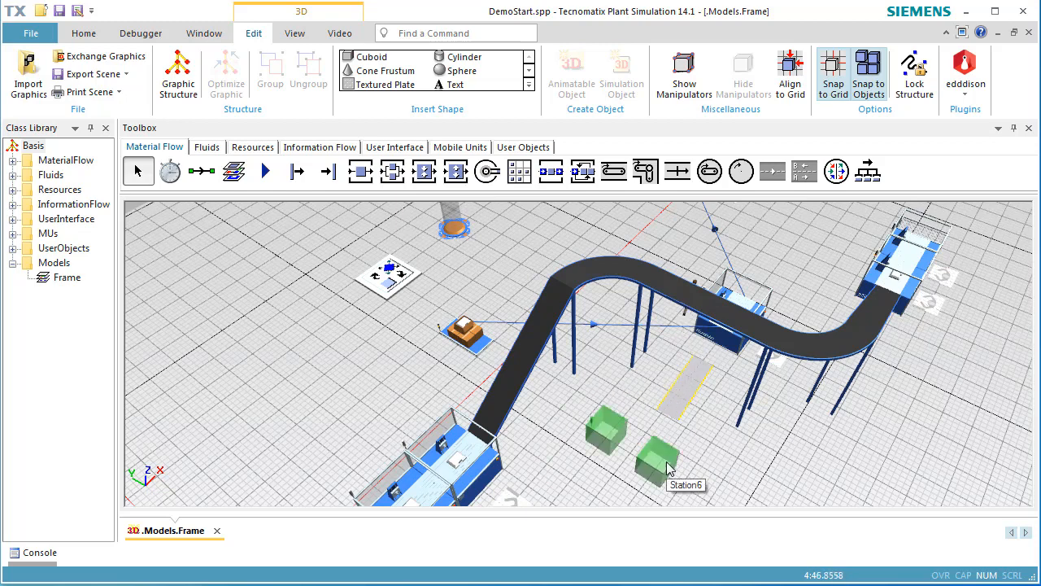
right_click(672, 470)
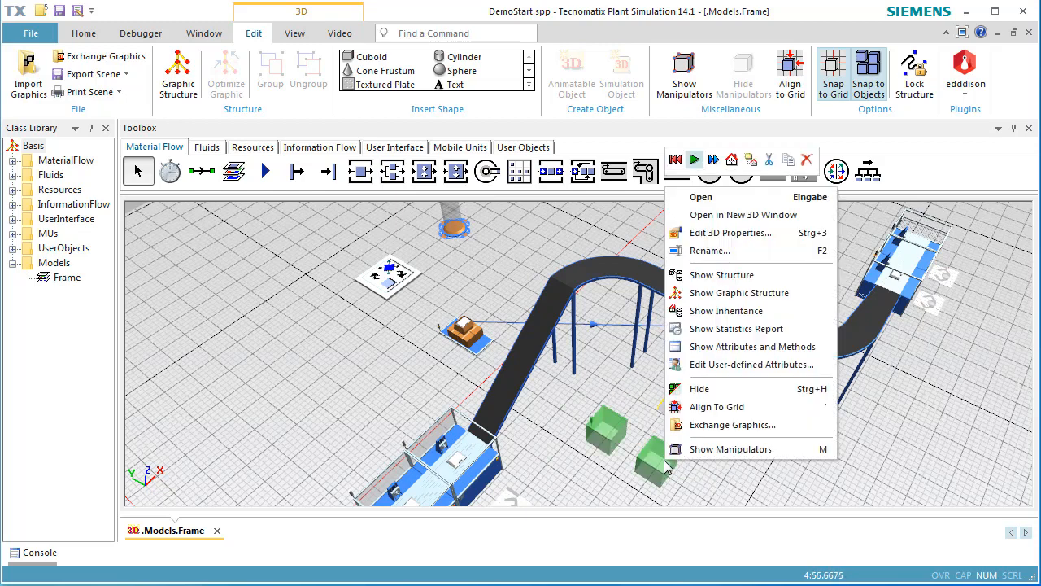
left_click(716, 233)
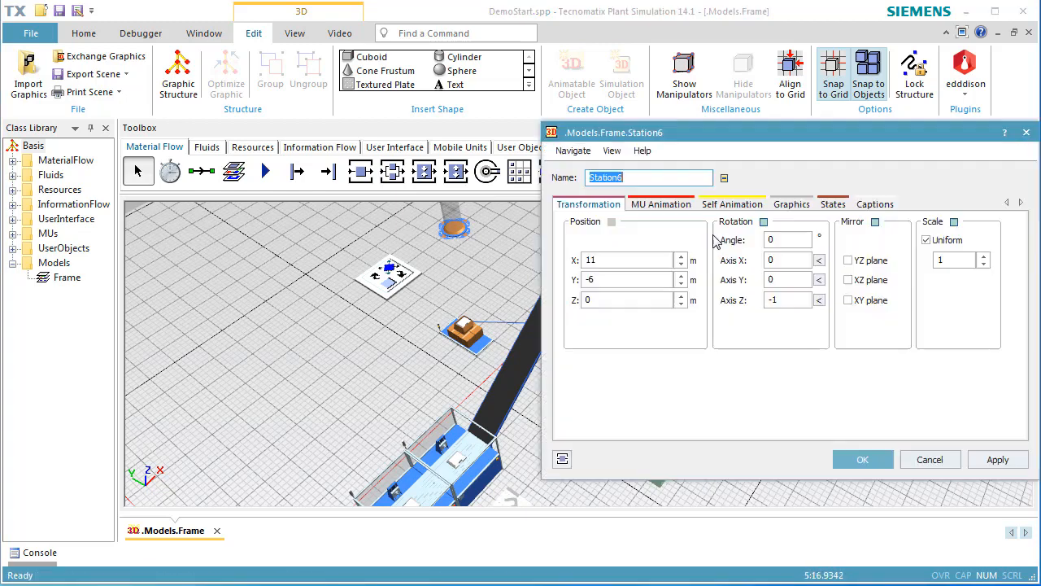
left_click(785, 207)
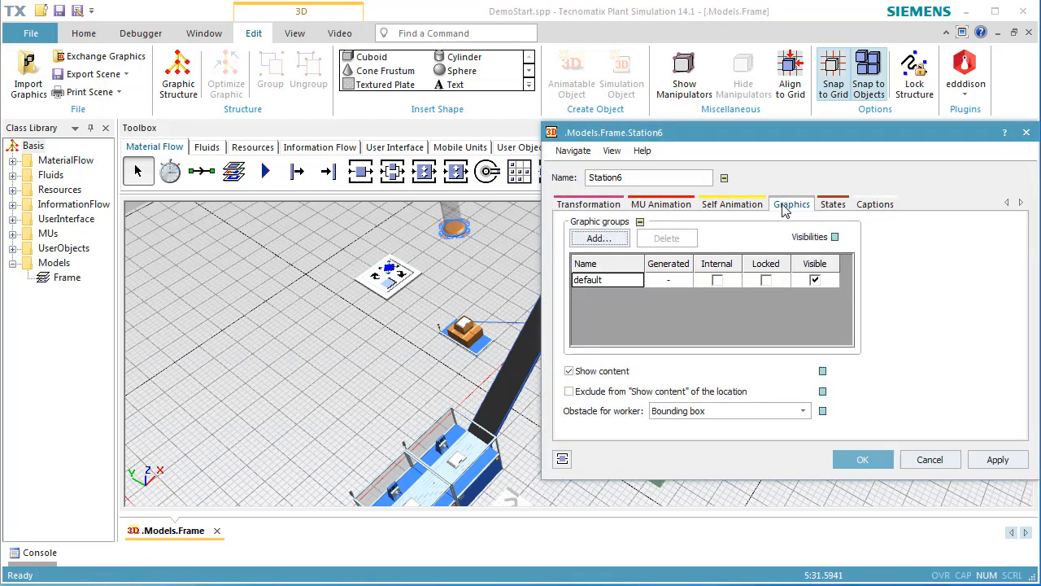
left_click(672, 417)
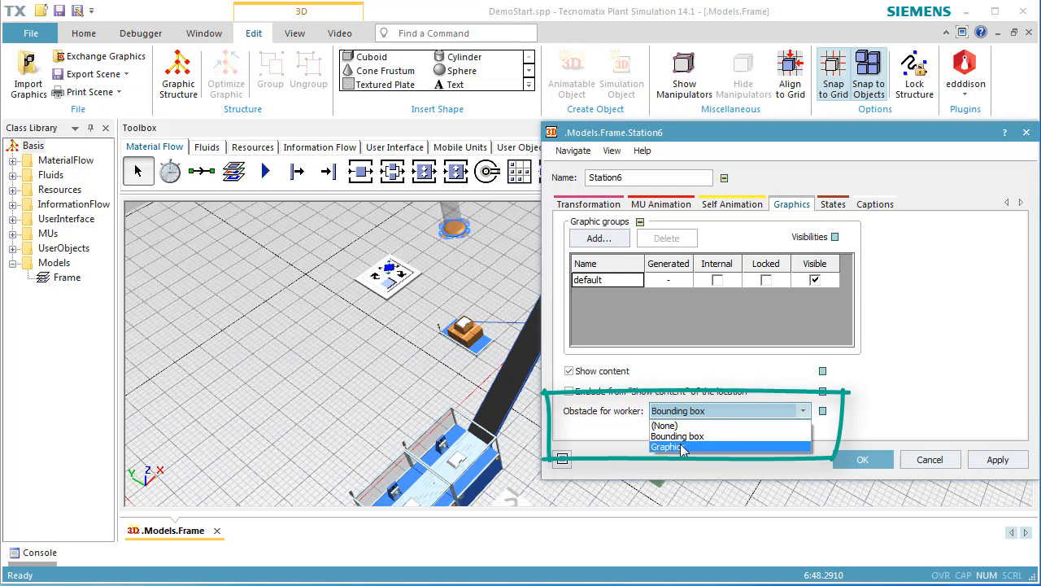
left_click(681, 447)
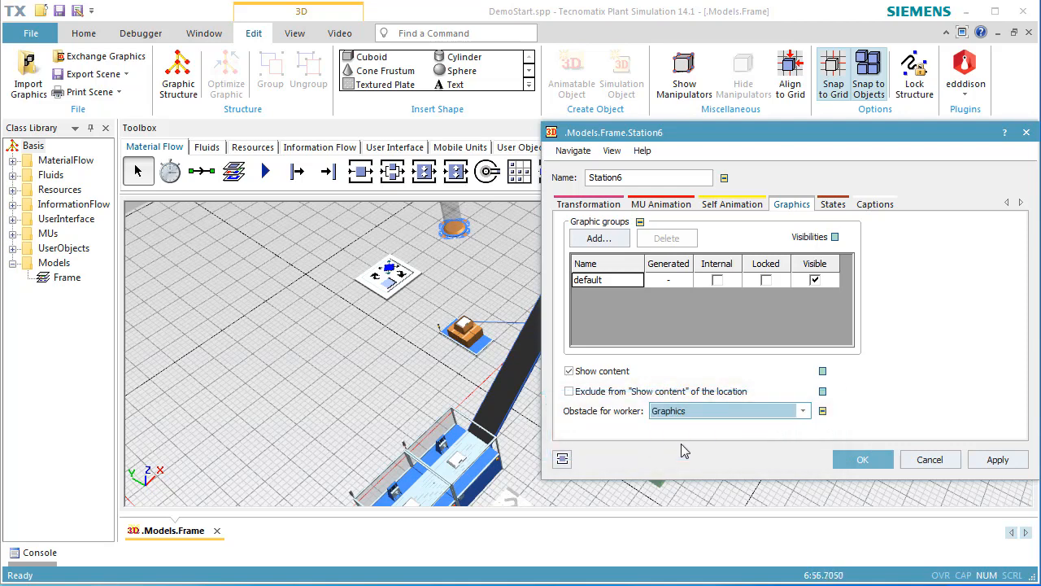
left_click(848, 462)
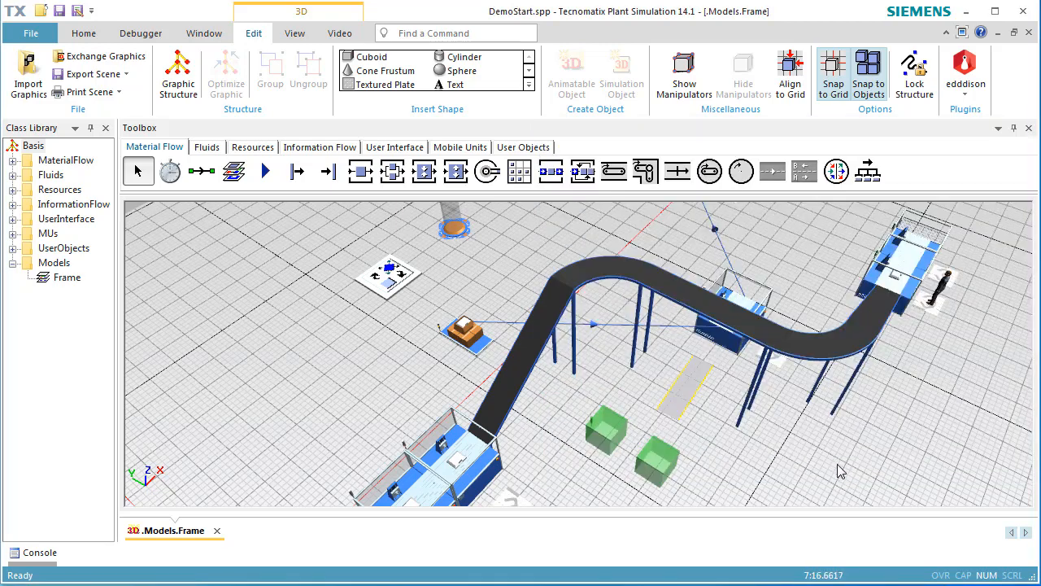
- Reset and restart the simulation, examine the displayed worker obstacles around Station6's two cuboids, and hide the obstacle display again
right_click(820, 454)
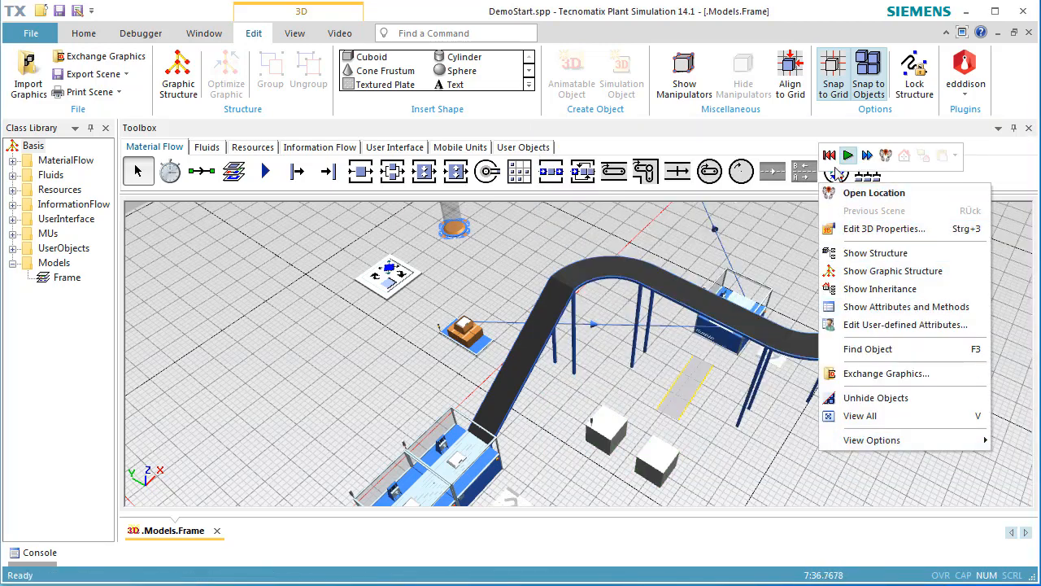
left_click(847, 154)
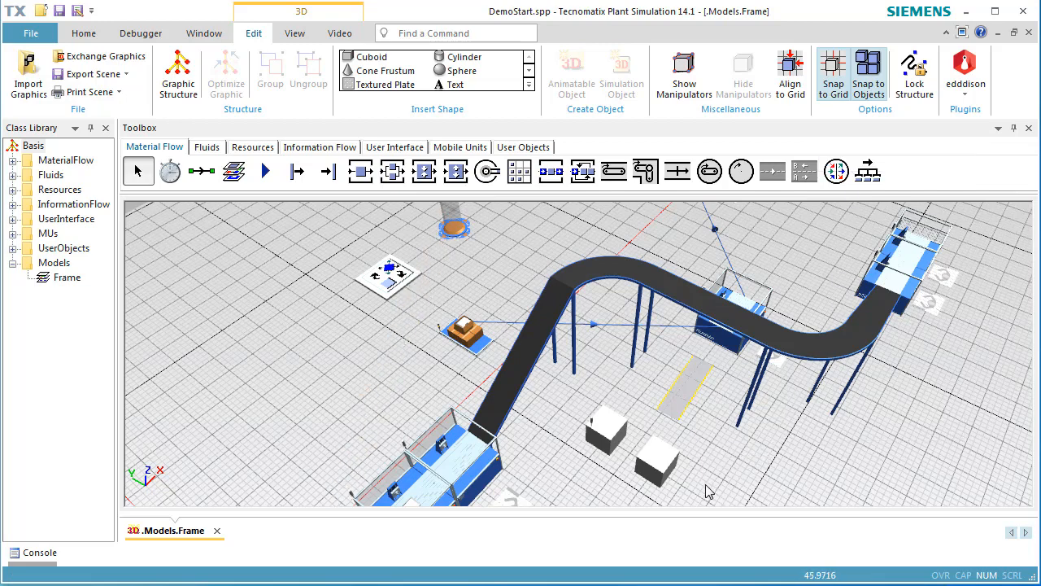
left_click_drag(708, 490, 714, 436)
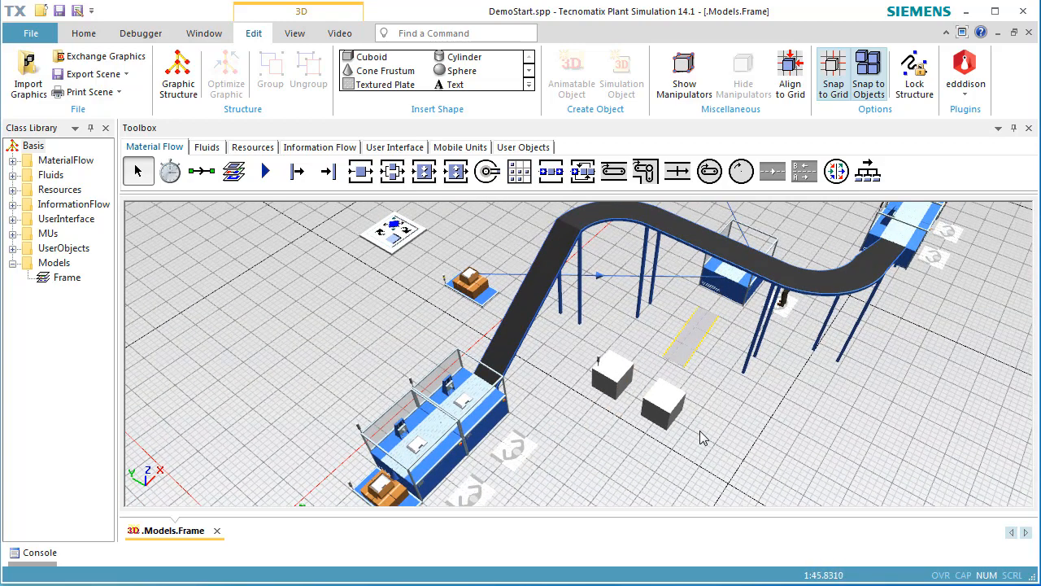
key("o")
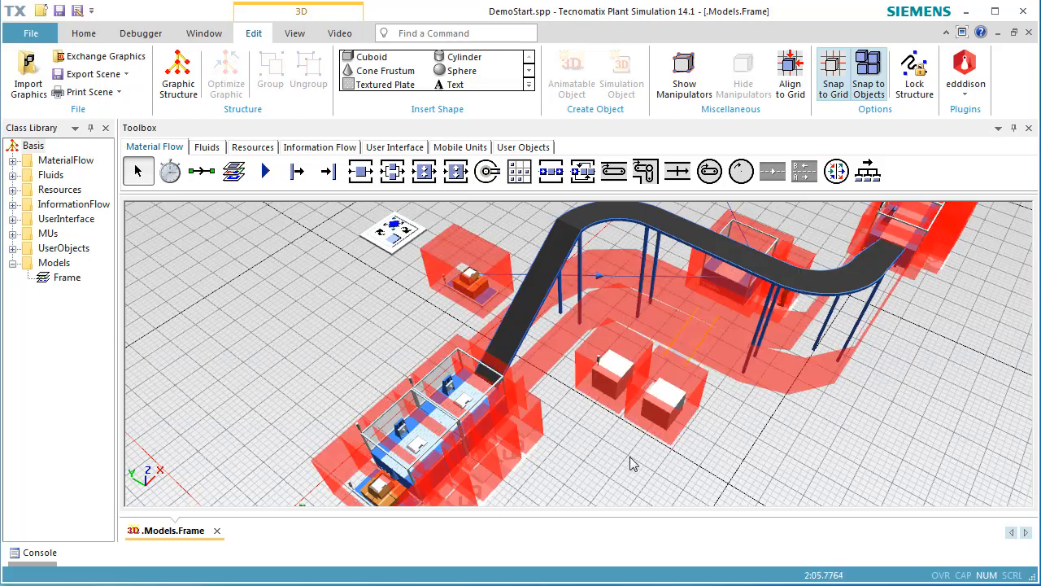
left_click_drag(621, 458, 662, 442)
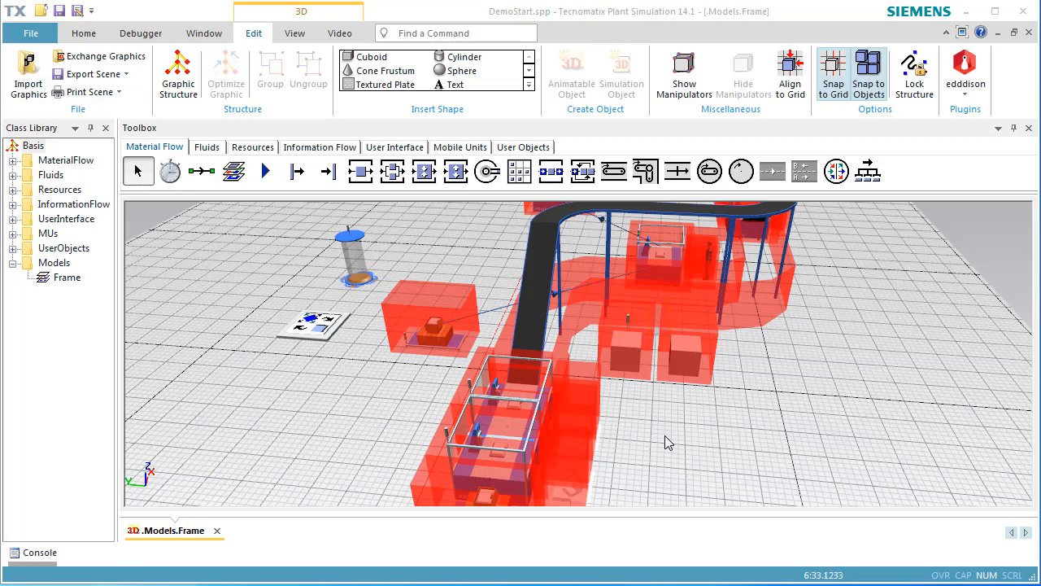
left_click(664, 434)
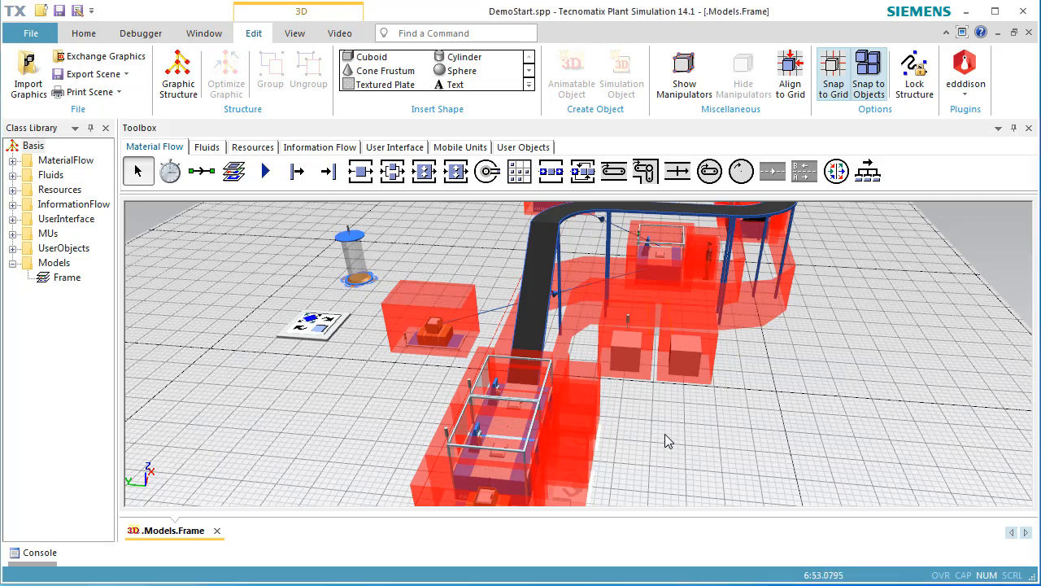
key("o")
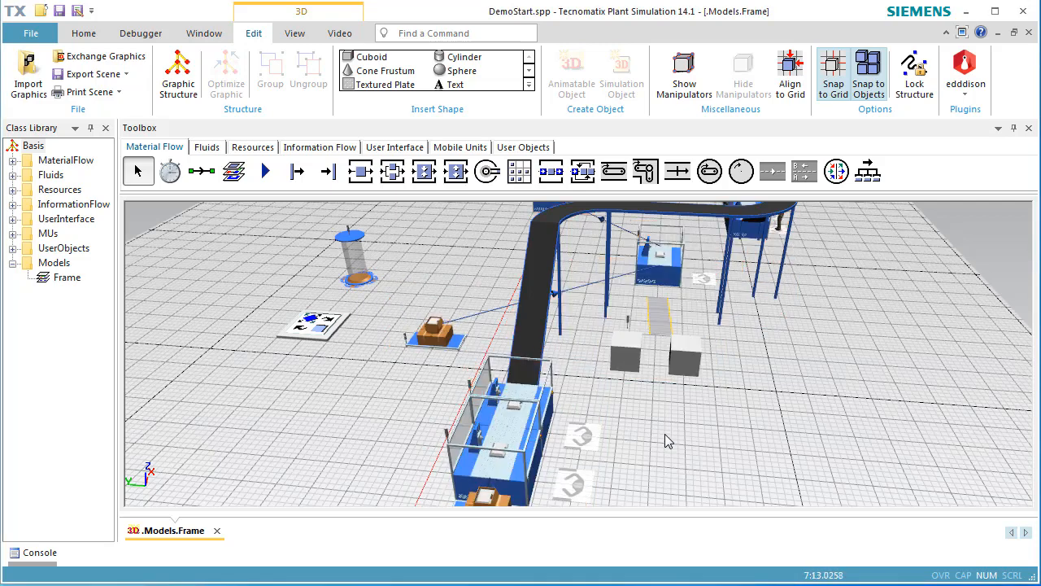
- Reset the simulation and switch the 3D window out of planning view
right_click(664, 435)
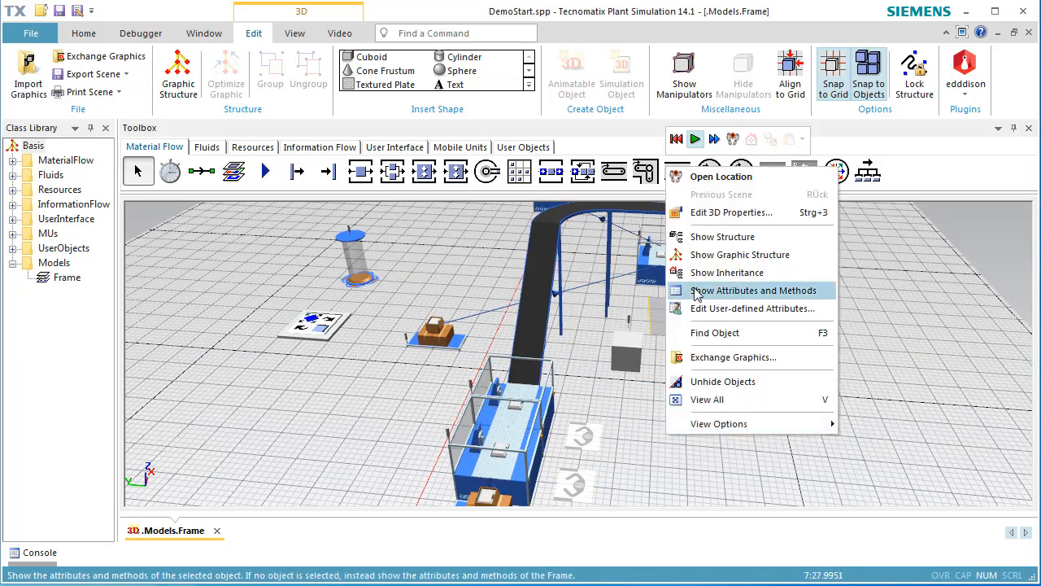
left_click(677, 139)
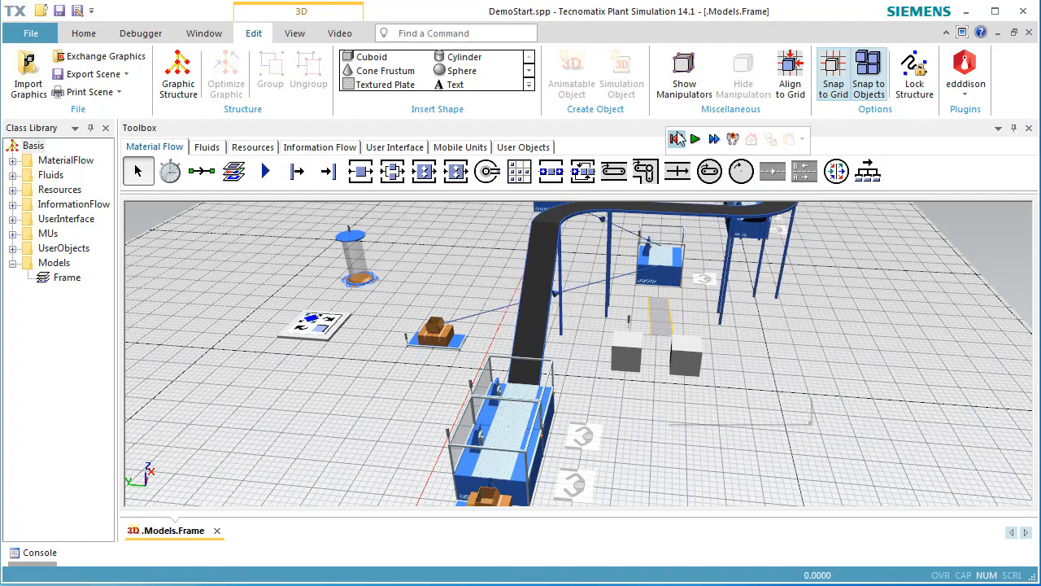
left_click(298, 35)
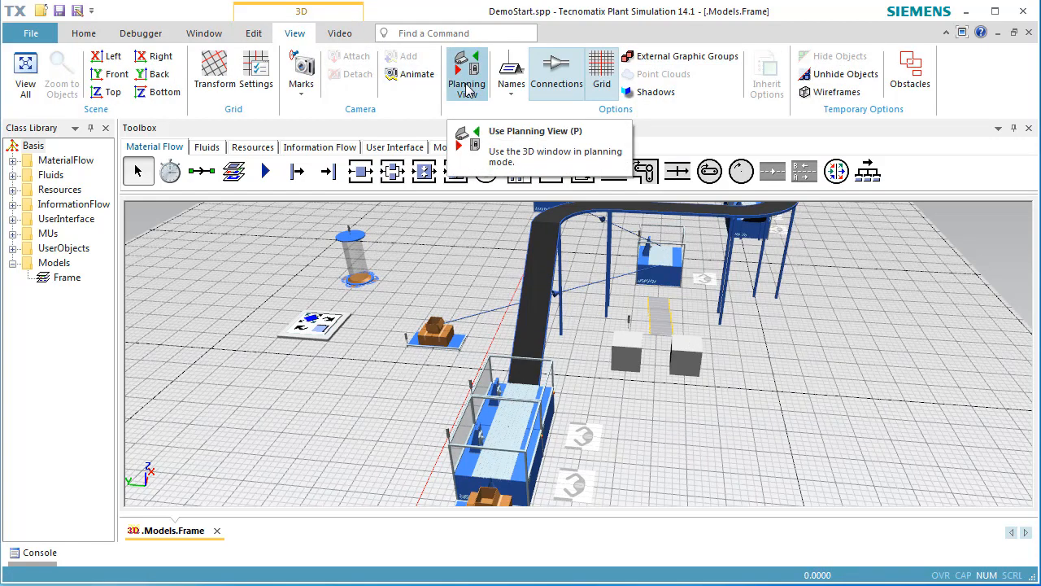
left_click(467, 87)
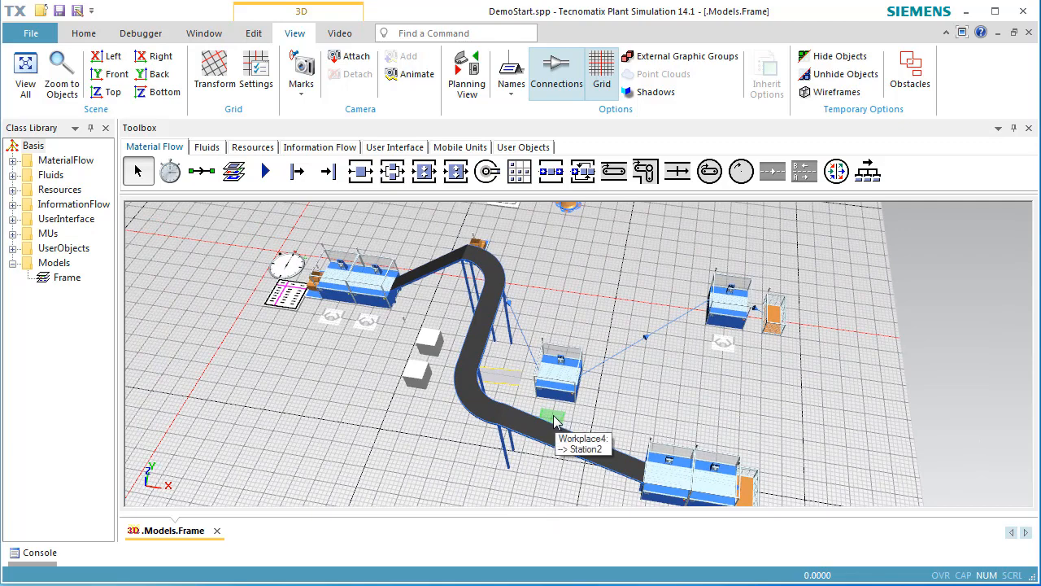
- Raise Station2, Station5 and their workplaces Workplace4 and Workplace5 together to a Z height of 3.4 m
left_click(567, 392)
left_click(722, 317, "ctrl")
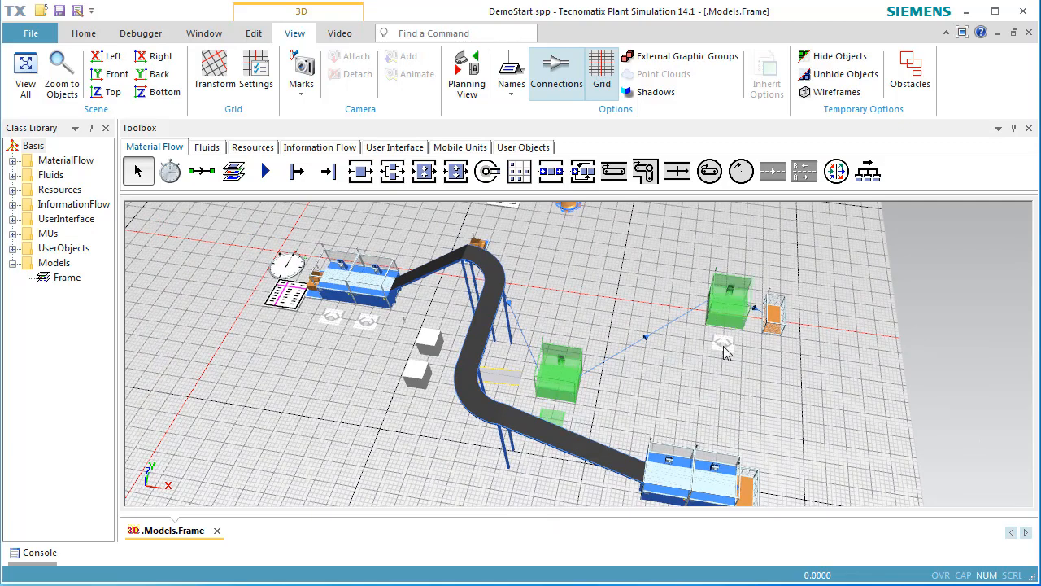
left_click(723, 344, "ctrl")
key("ctrl+Up")
key("ctrl+Up")
key("ctrl+Up")
key("ctrl+Up")
key("ctrl+Up")
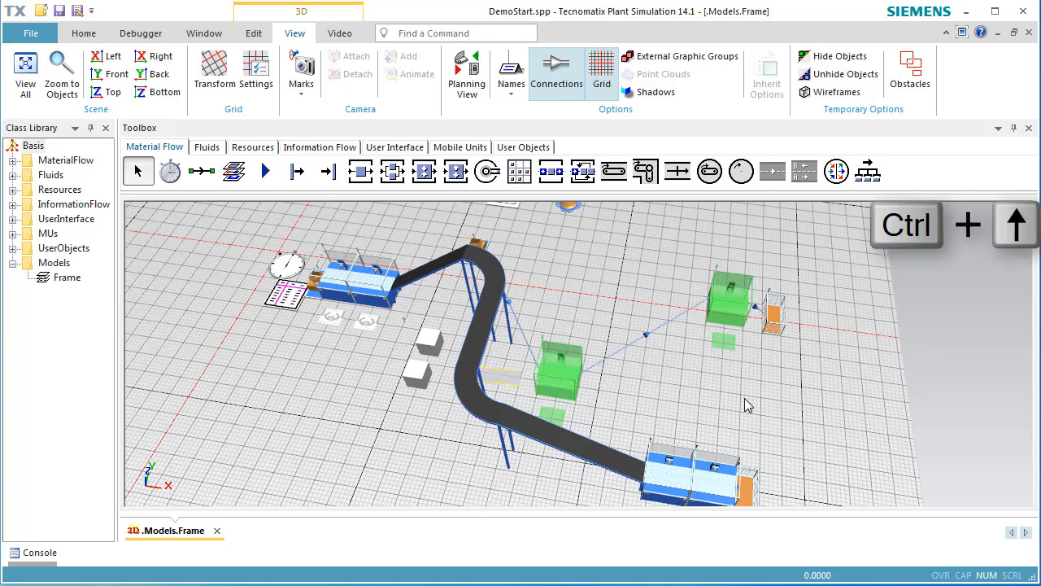
key("ctrl+Up")
key("ctrl+Up")
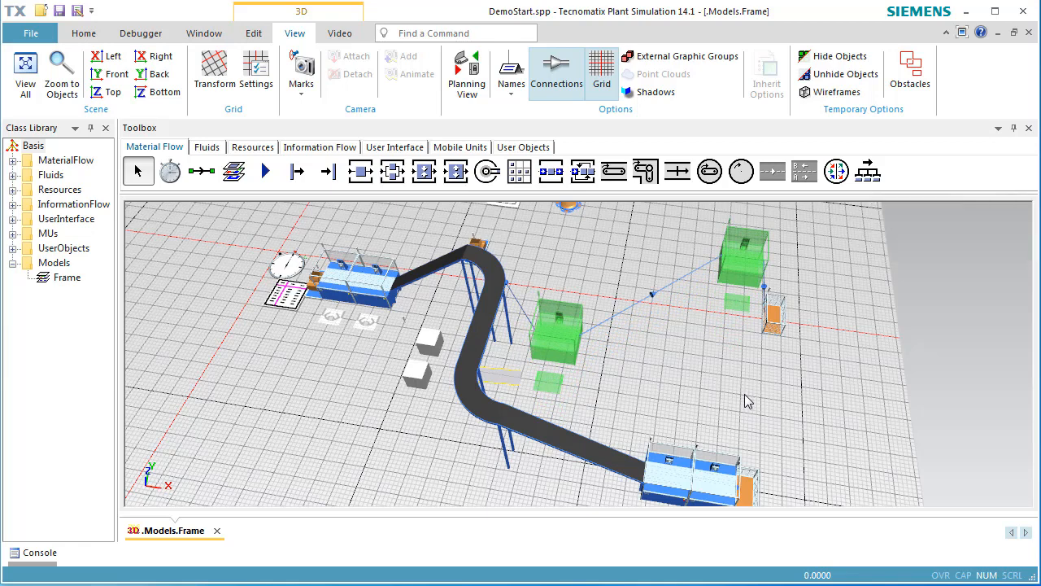
- Set the Z position of Workplace4 to 4 m
left_click(749, 404)
left_click(552, 388)
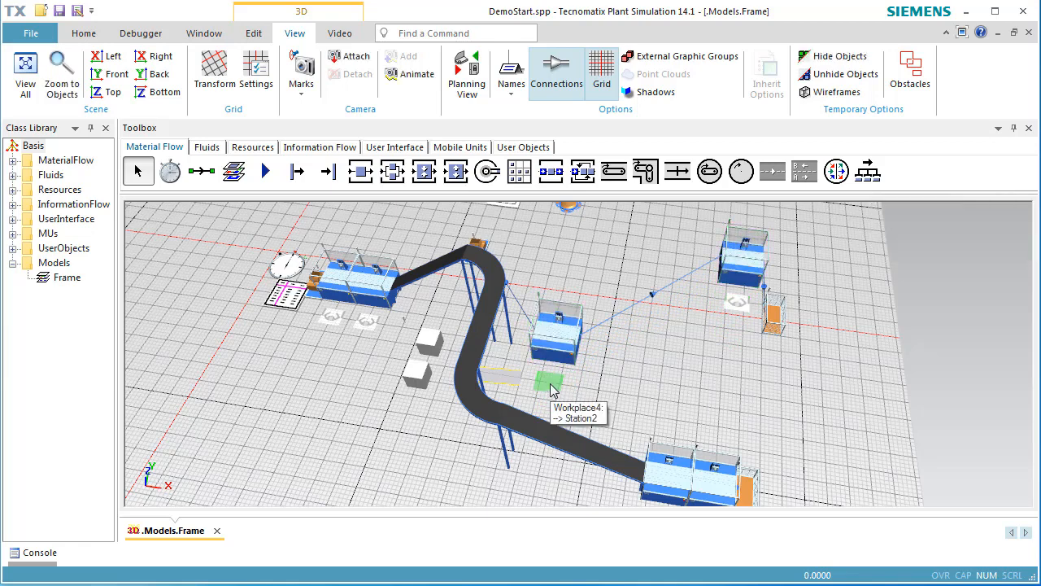
double_click(551, 389)
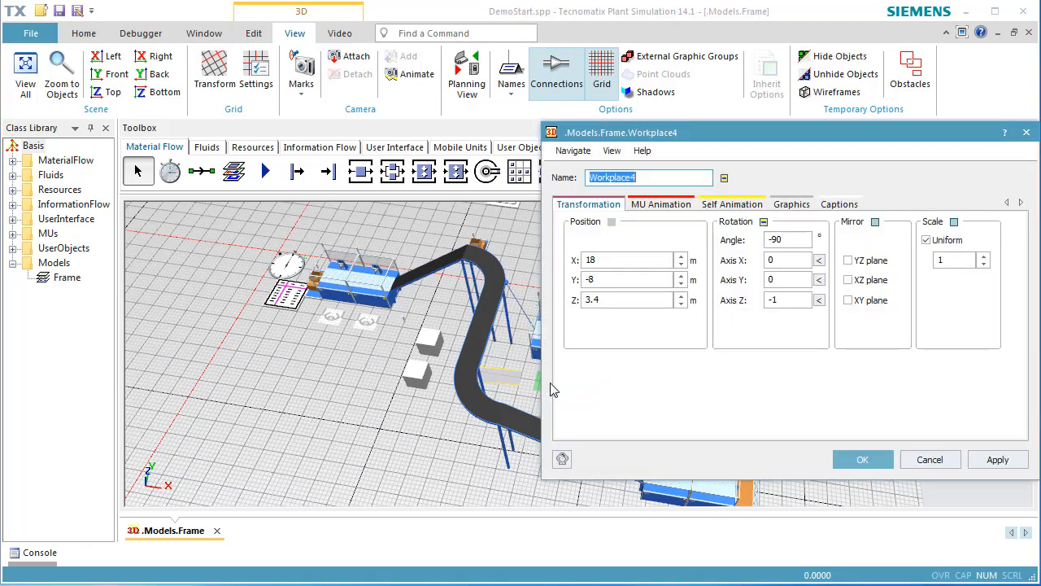
double_click(620, 301)
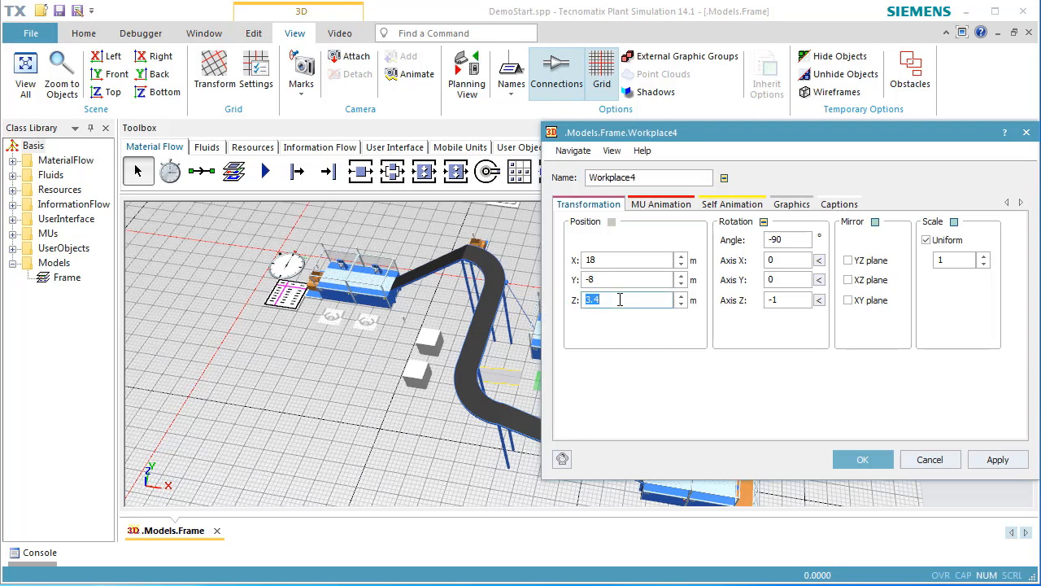
type("4")
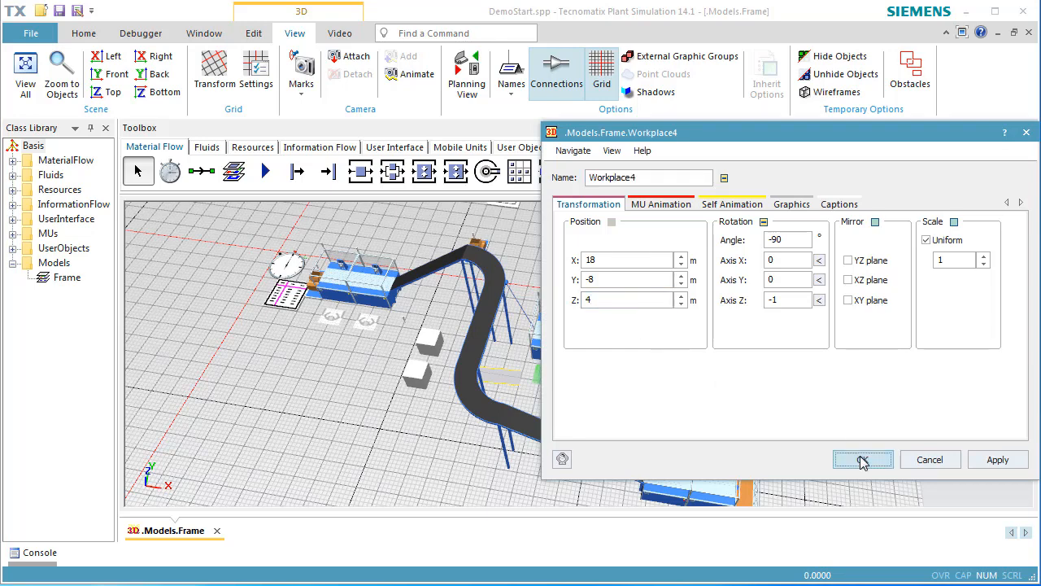
left_click(860, 458)
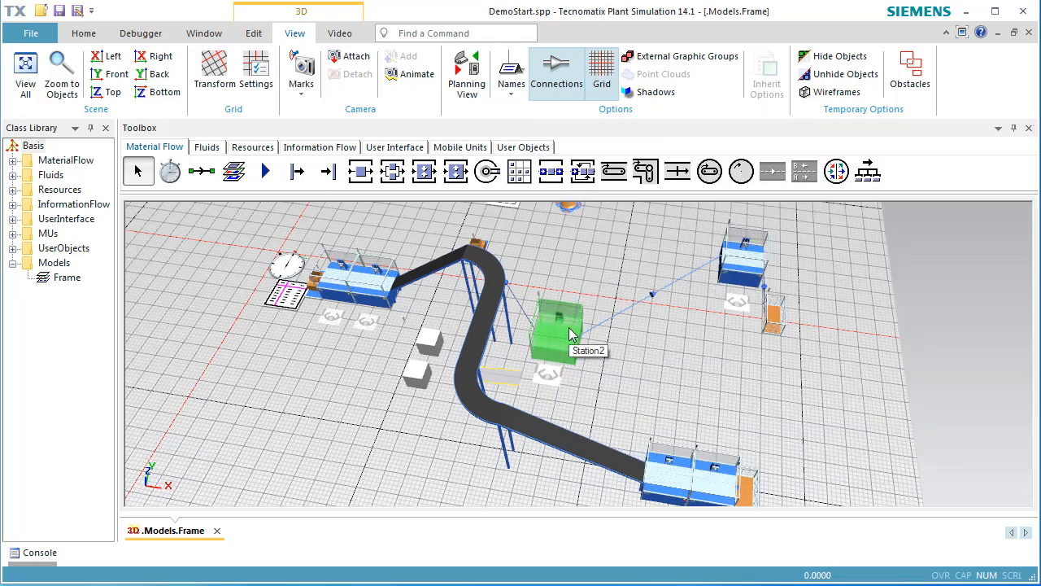
- Set the Z position of Station2 to 4 m
double_click(571, 340)
double_click(642, 300)
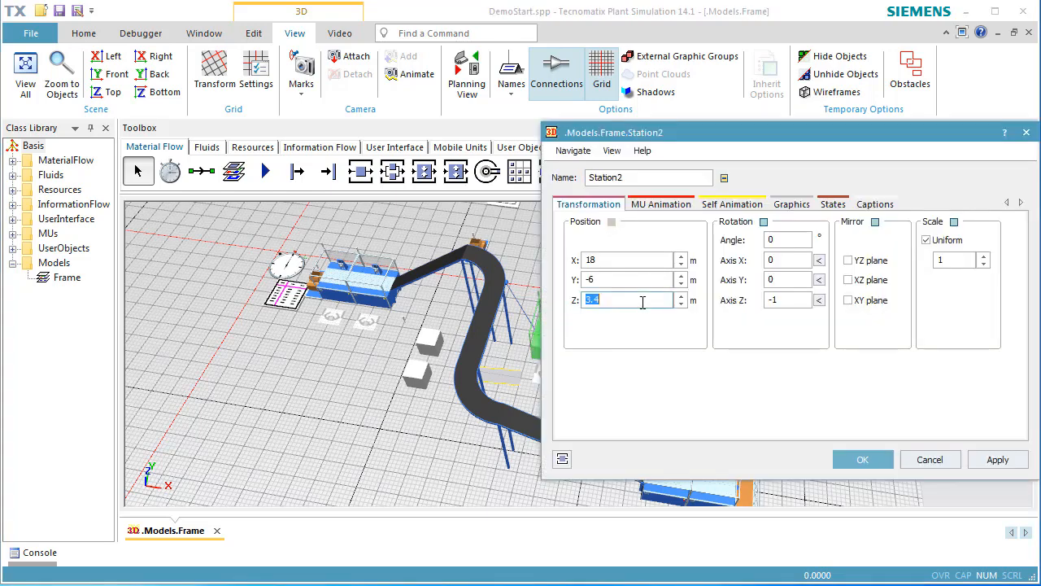
type("4")
left_click(860, 458)
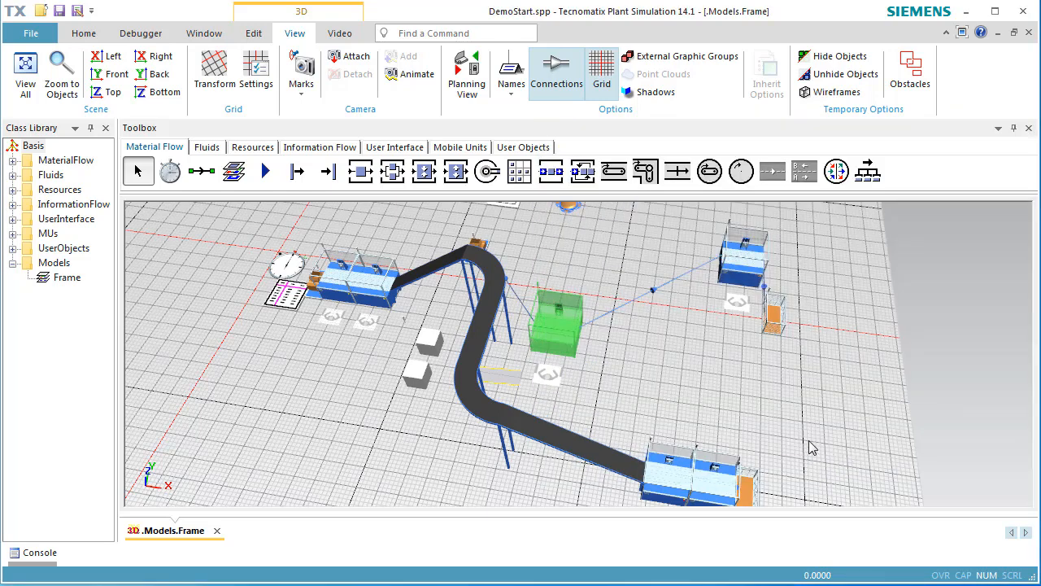
- Set the Z position of Workplace5 to 4 m
left_click(739, 305)
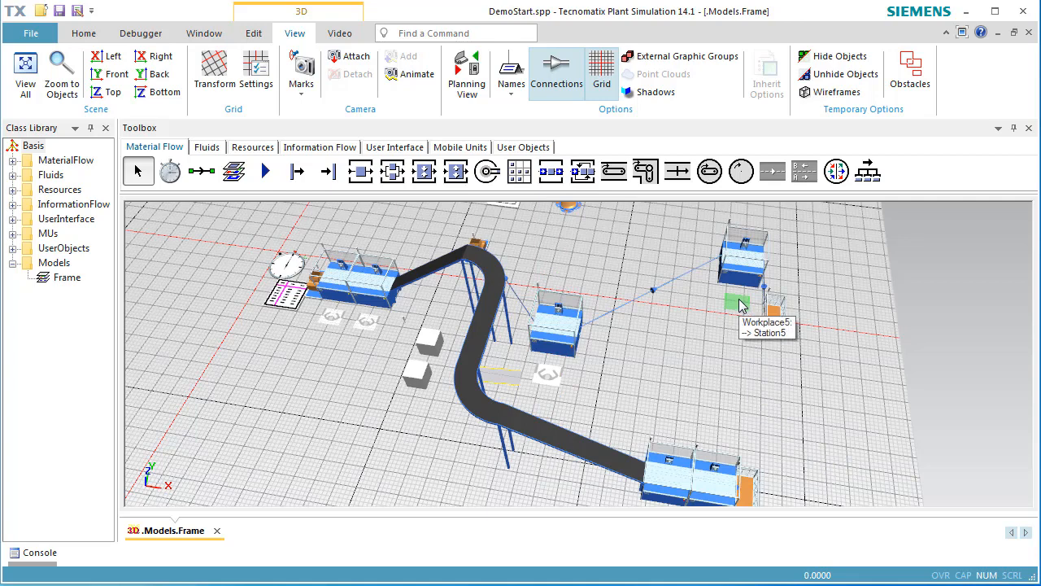
double_click(740, 304)
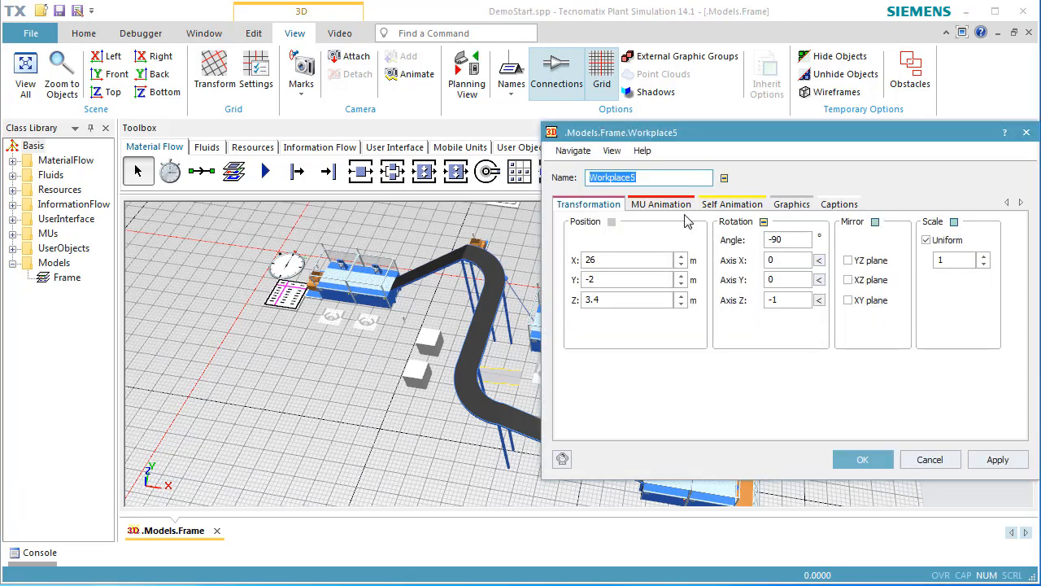
double_click(641, 299)
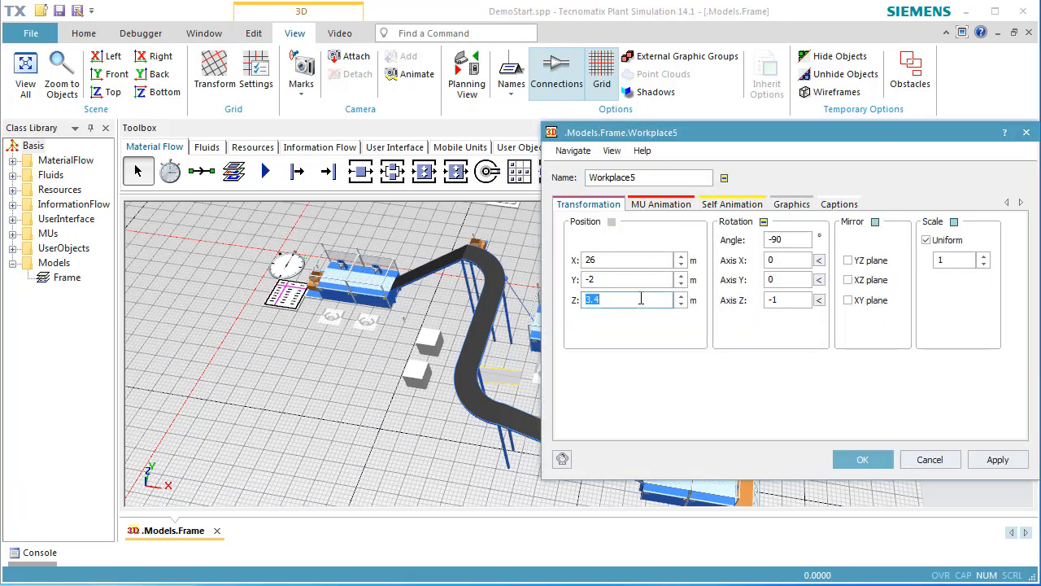
type("4")
left_click(855, 458)
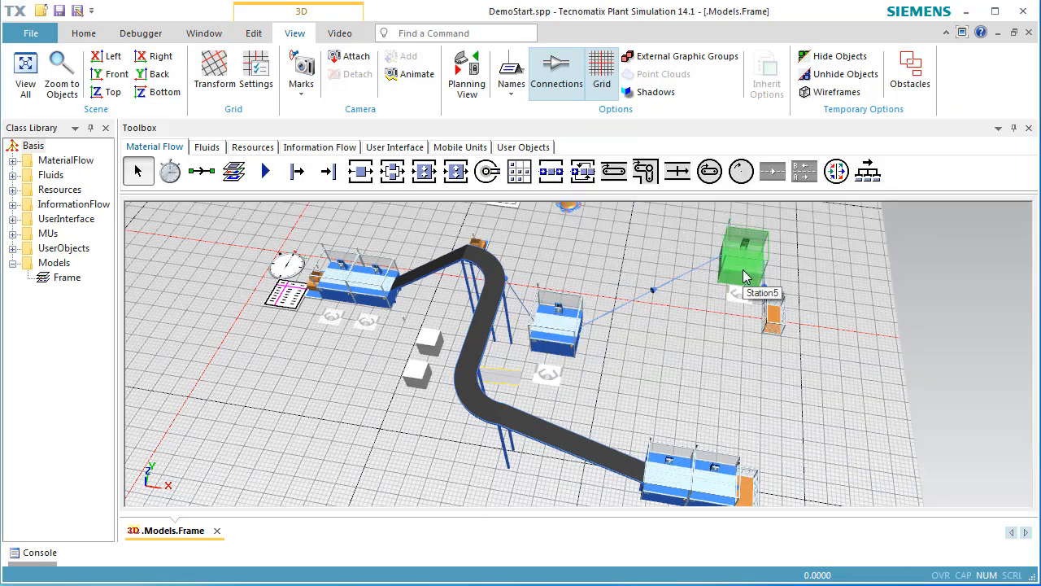
- Set the Z position of Station5 to 4 m
double_click(742, 276)
left_click(662, 298)
double_click(662, 298)
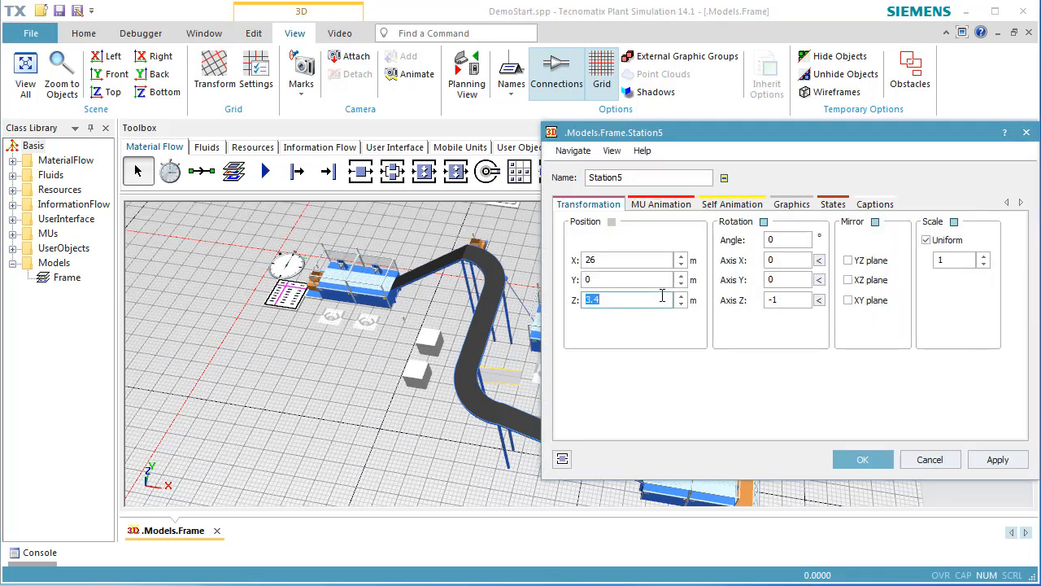
type("4")
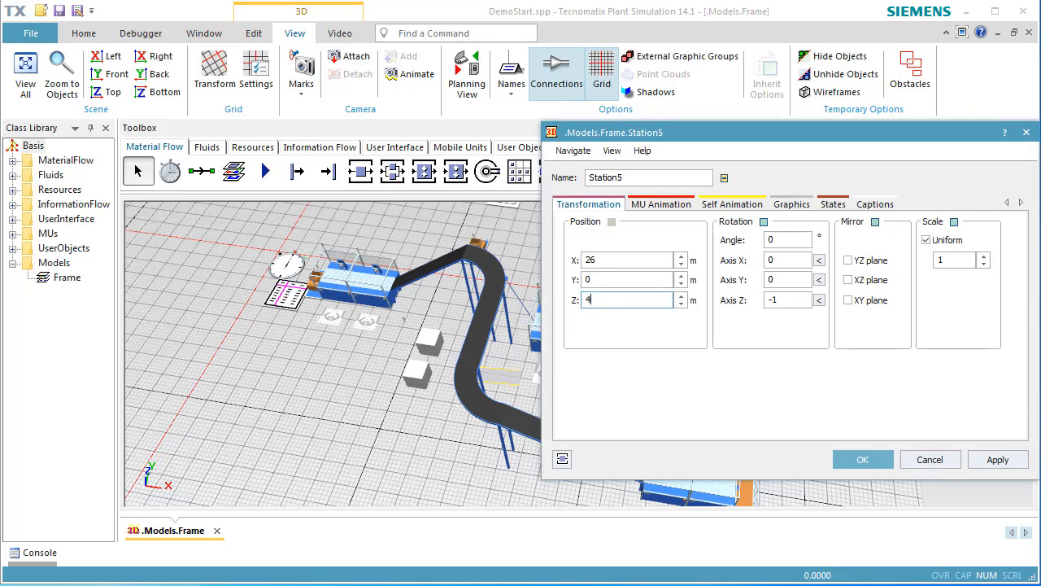
left_click(848, 461)
- Run the simulation to test the worker's route to the elevated workplaces, and stop the run
right_click(793, 389)
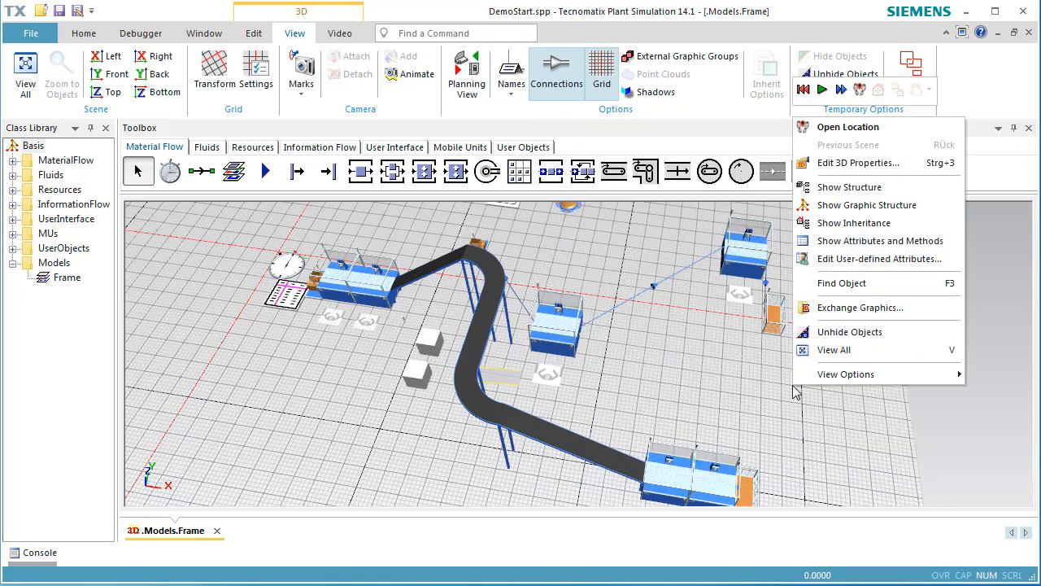
left_click(822, 89)
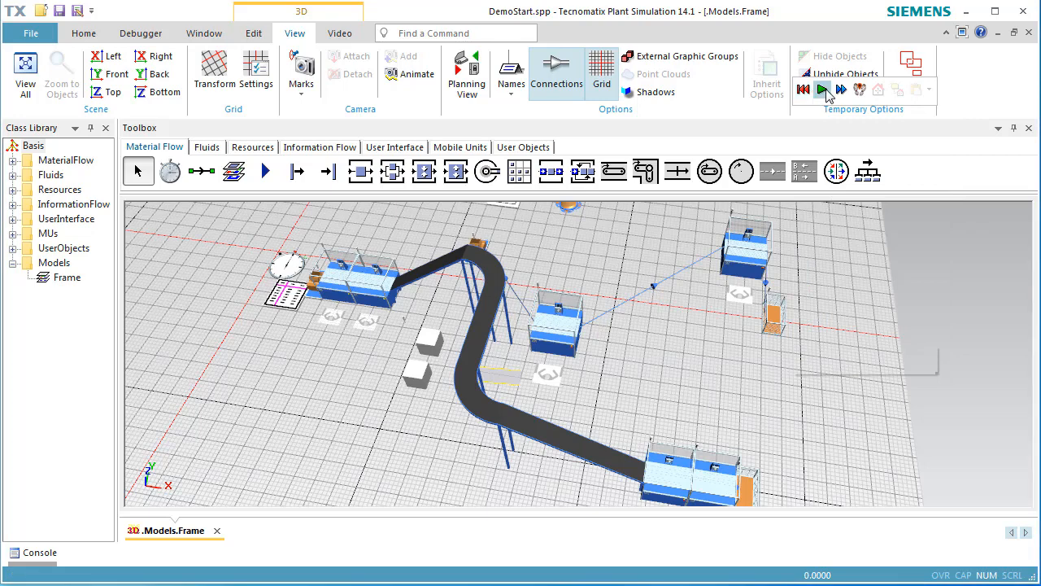
left_click(823, 89)
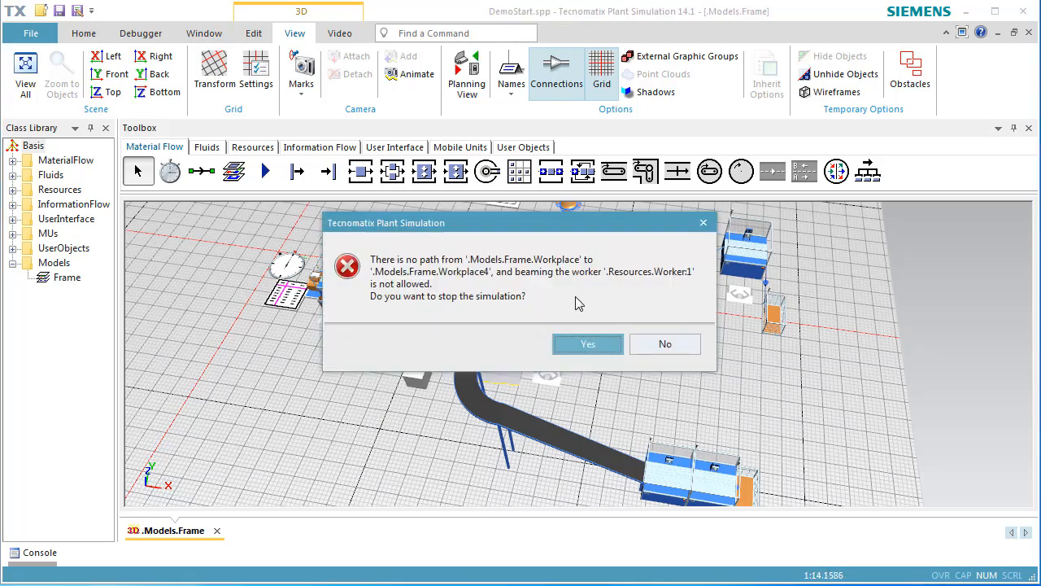
left_click(586, 344)
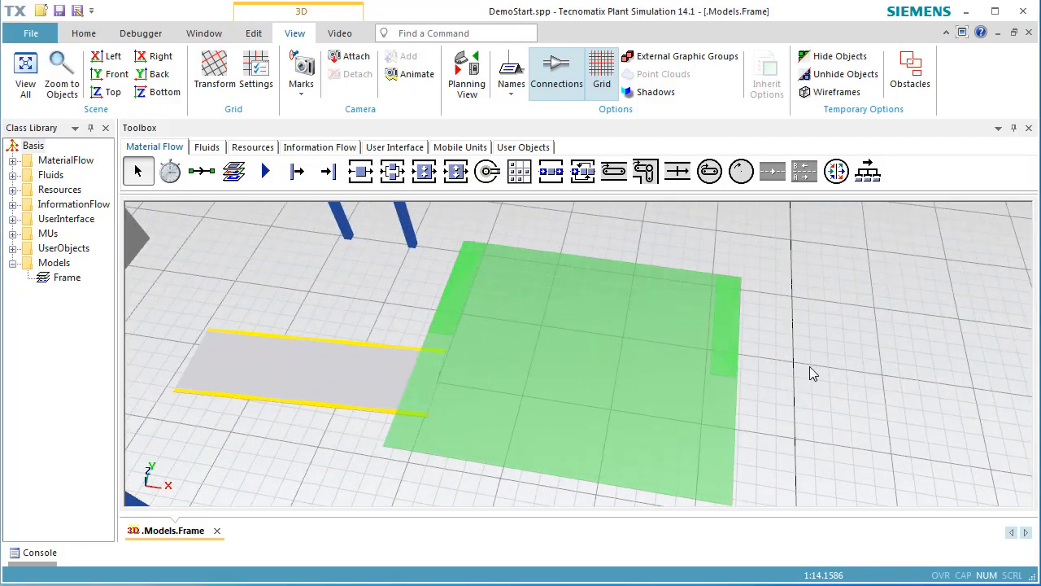
- Insert stairs with a 4 m rise into the open floor area between the two elevated stations
left_click(810, 367)
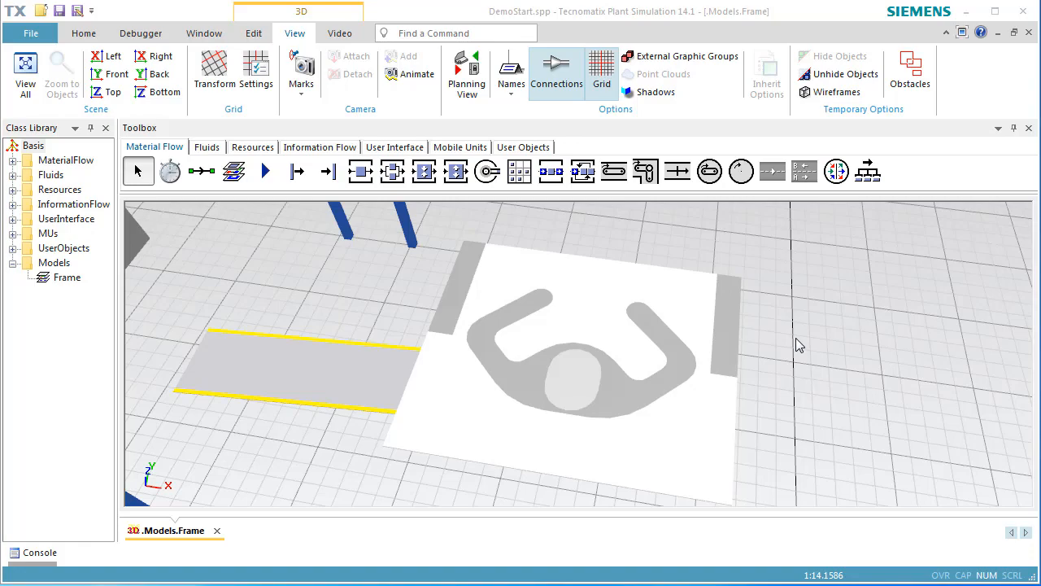
scroll(798, 337, "down", 9)
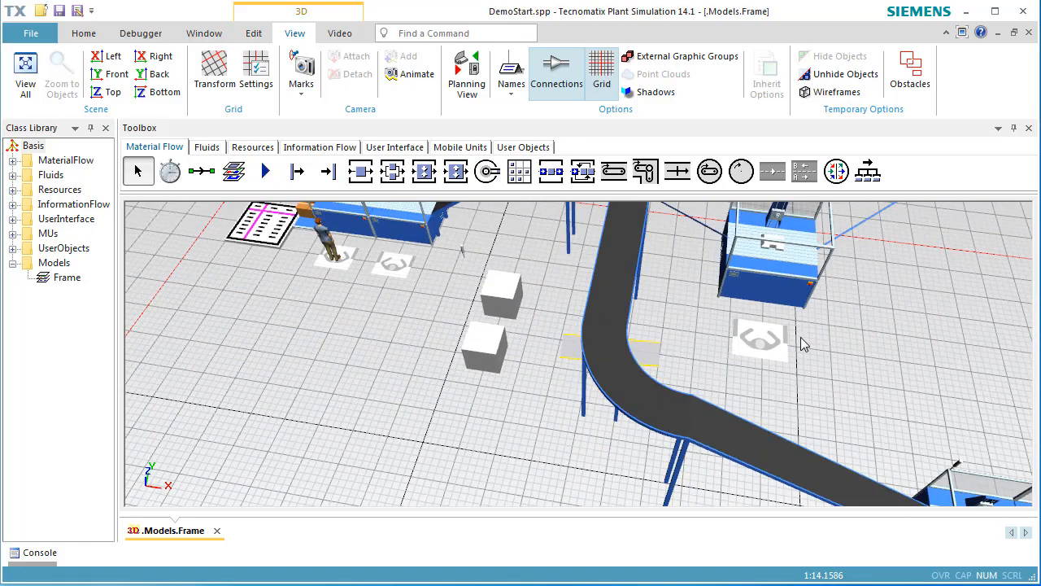
left_click_drag(887, 343, 642, 408)
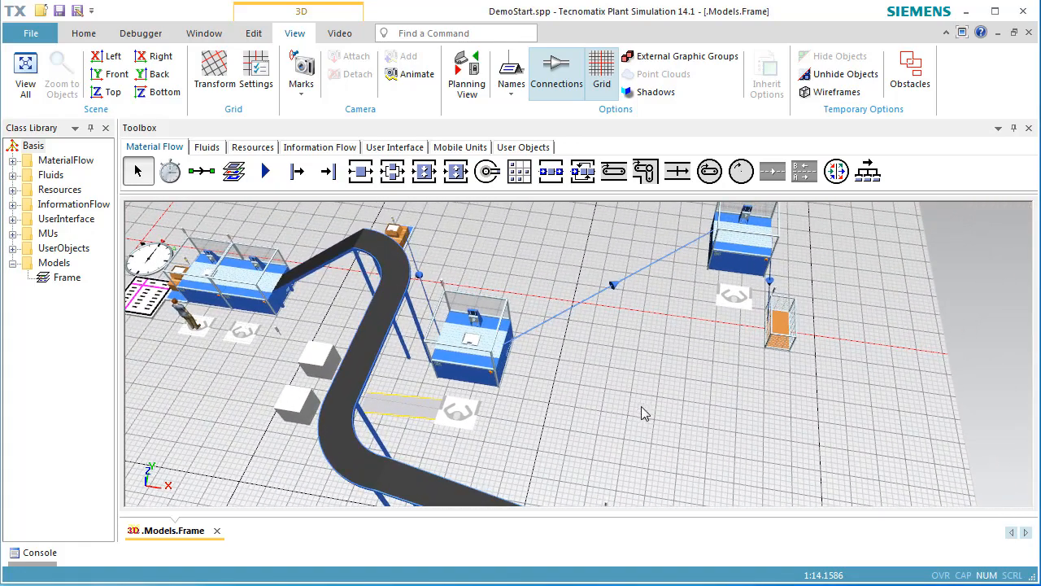
left_click(254, 33)
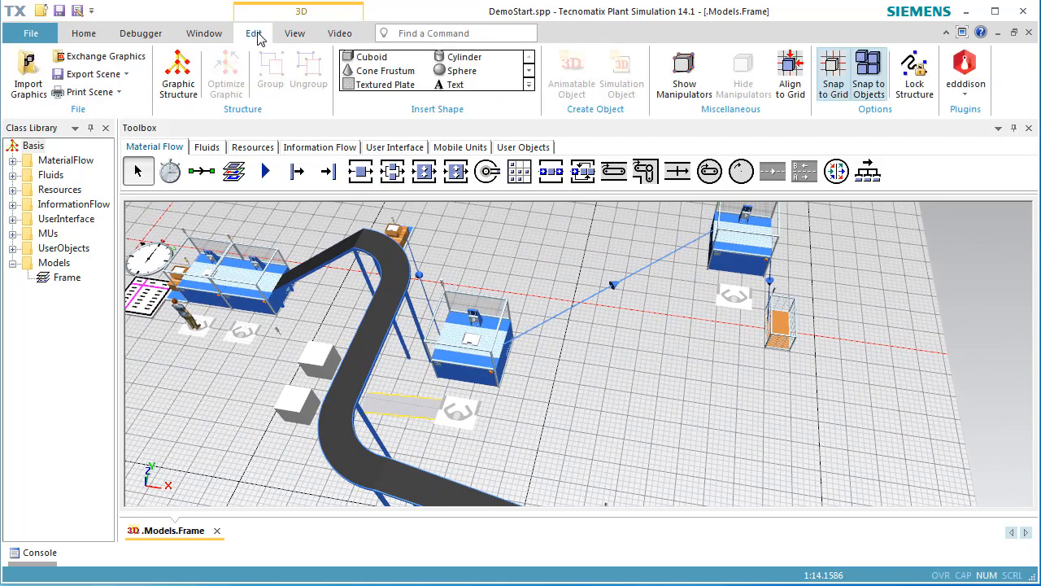
left_click(529, 85)
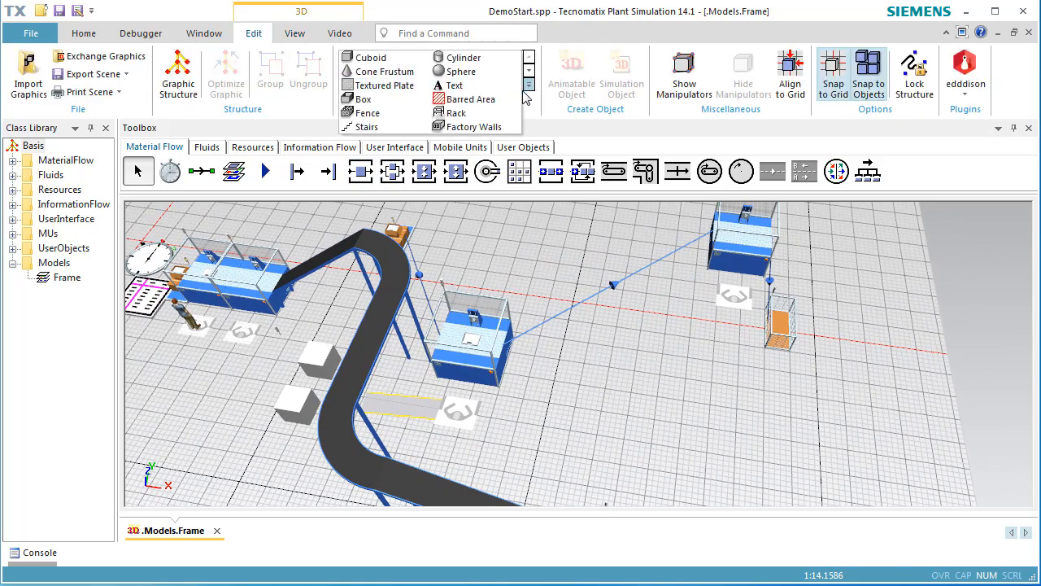
left_click(367, 128)
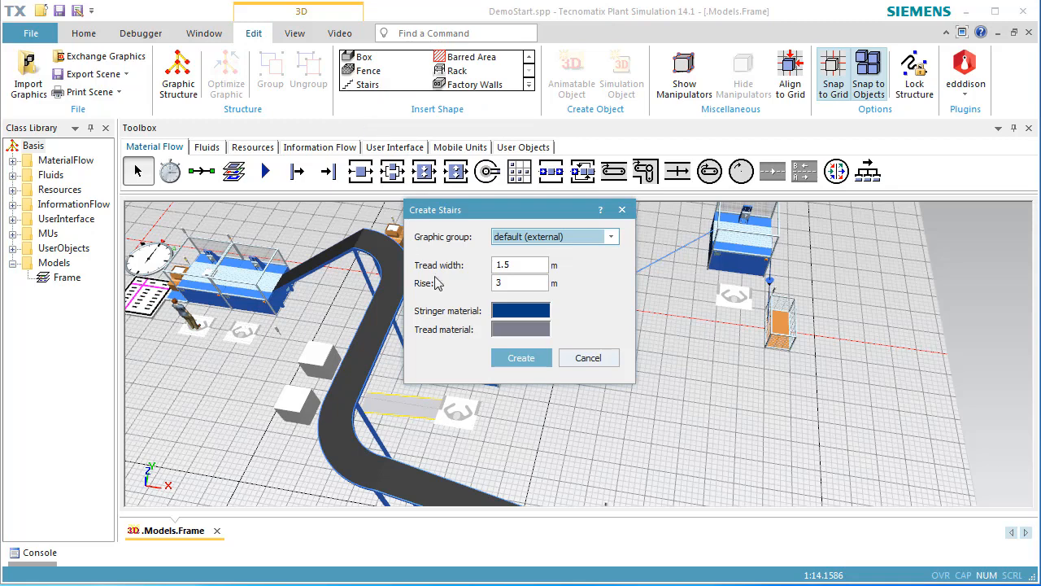
left_click(534, 284)
double_click(533, 284)
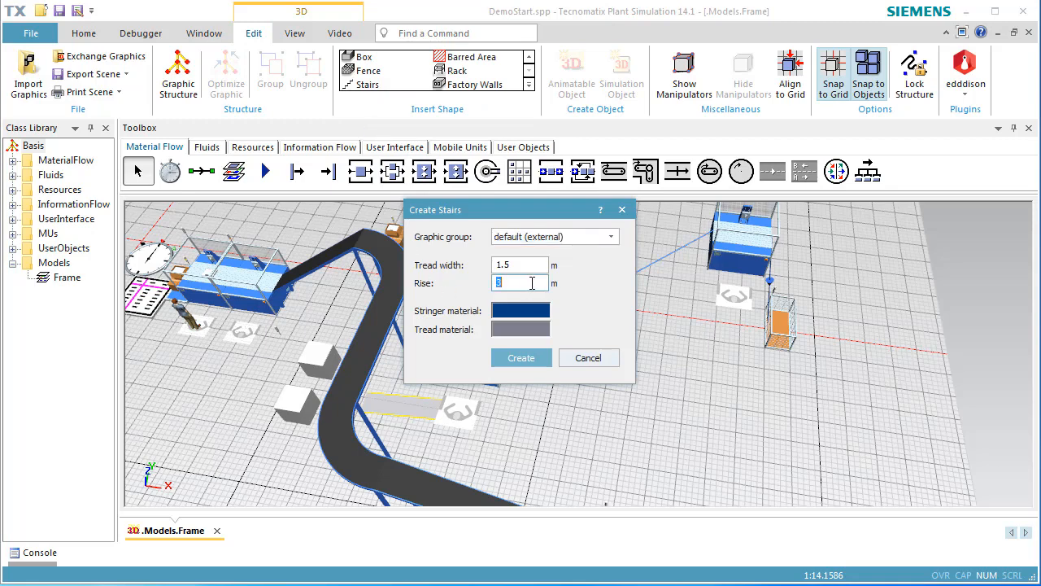
type("4")
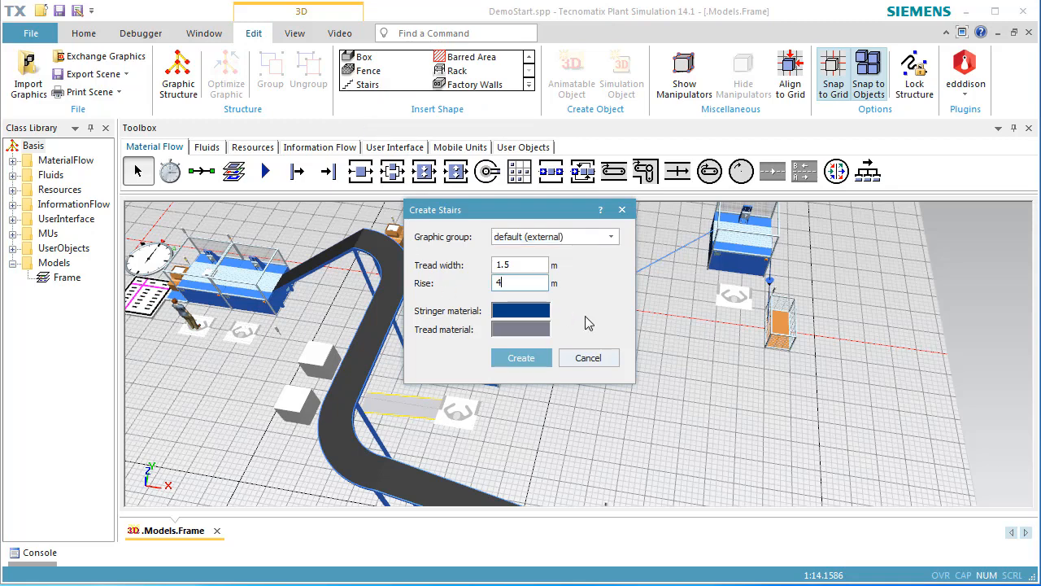
left_click(521, 358)
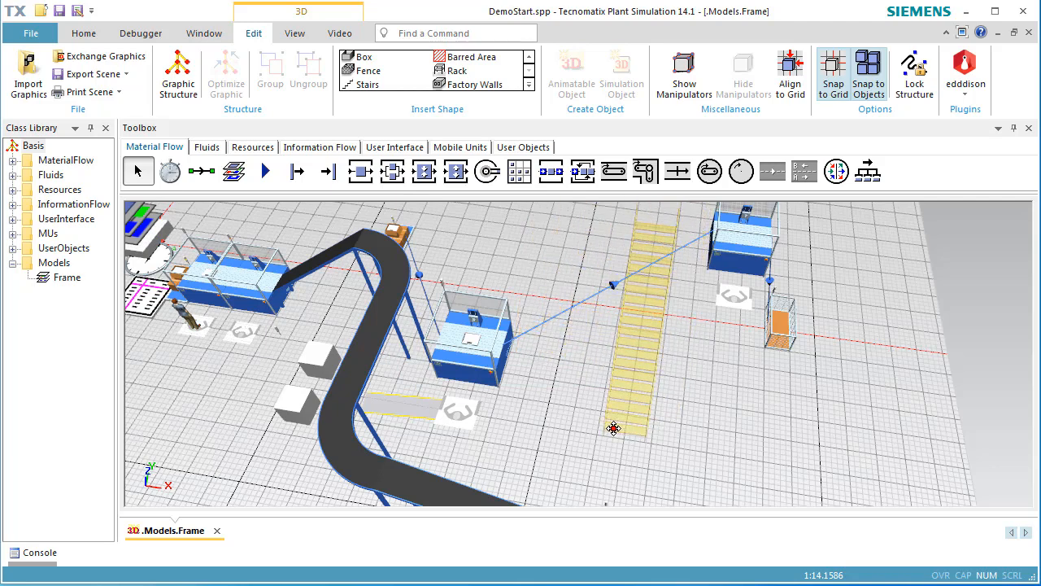
left_click(579, 459)
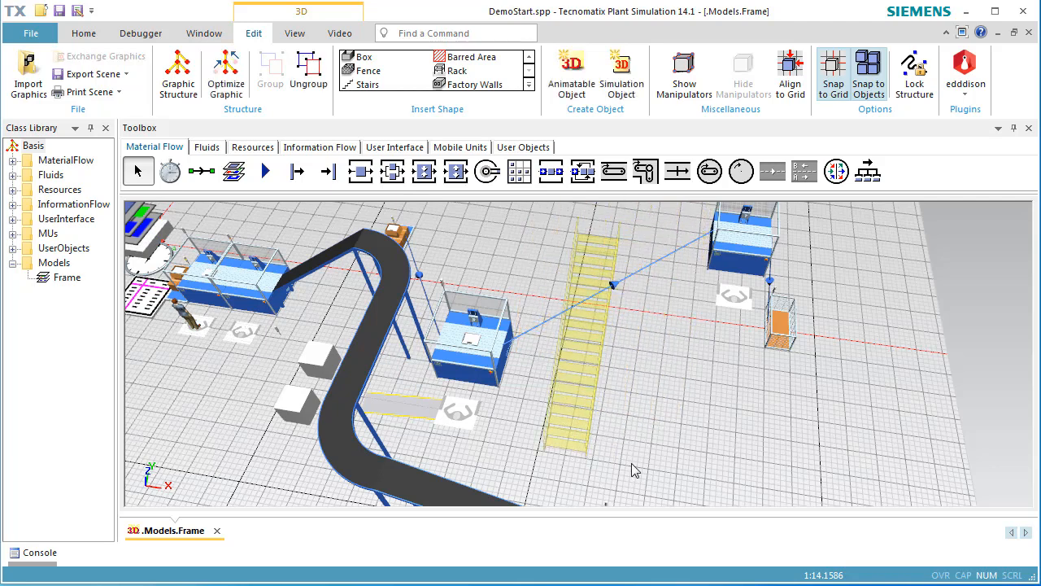
left_click(671, 438)
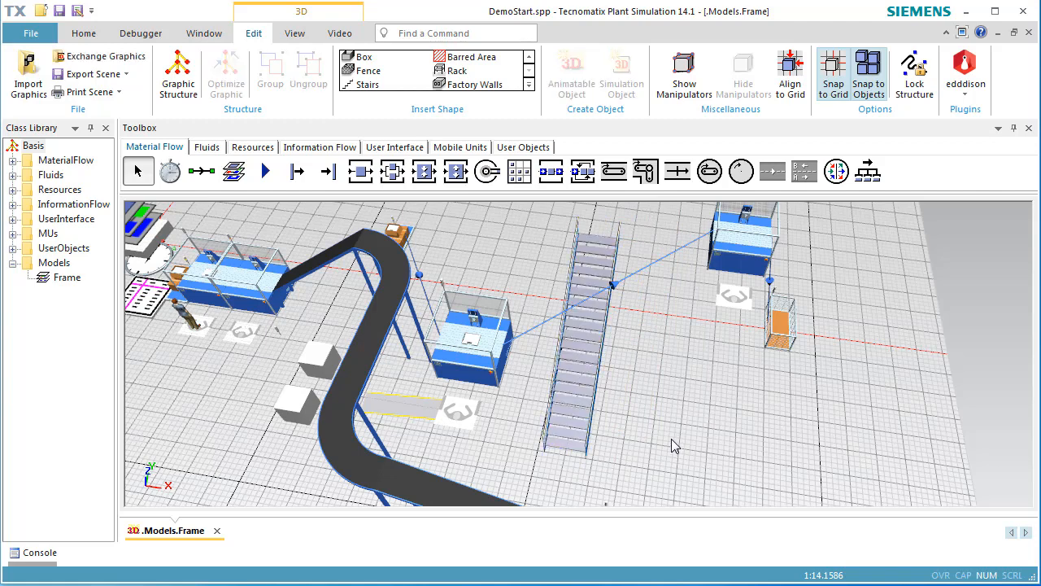
- Reset the simulation and run it again to check the worker's route with the stairs in place
right_click(710, 404)
left_click(721, 110)
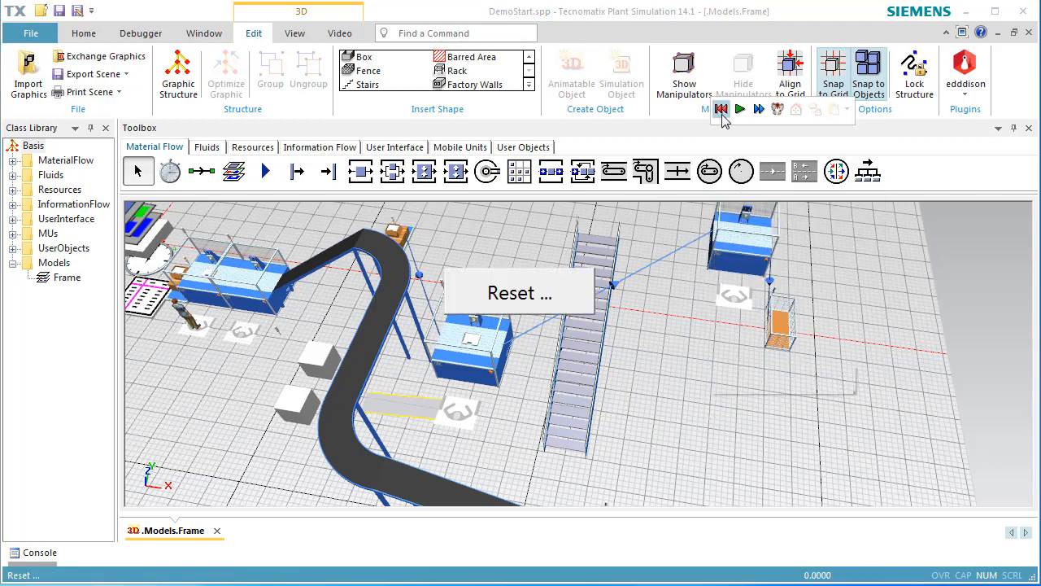
left_click(740, 109)
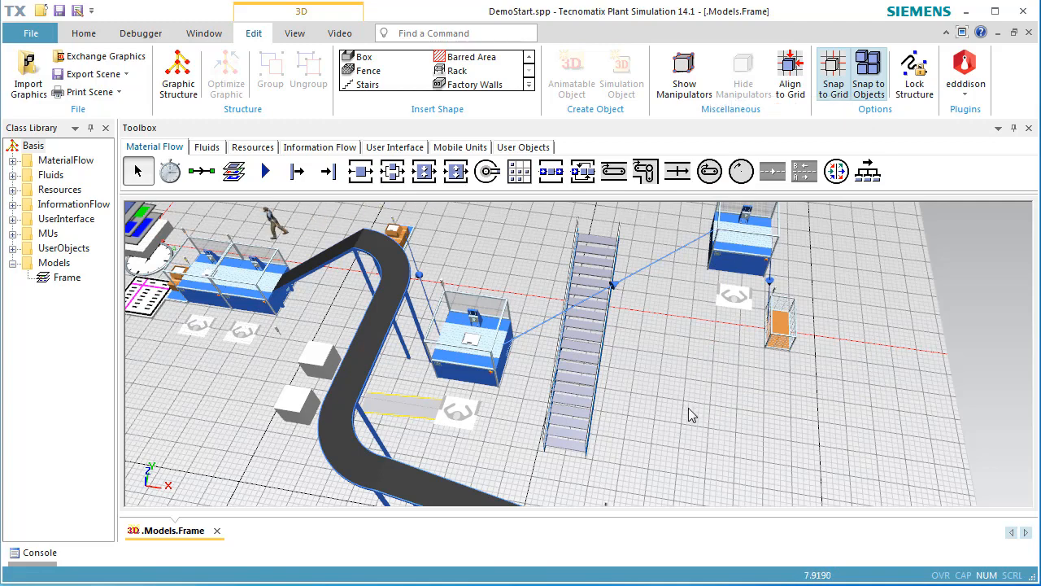